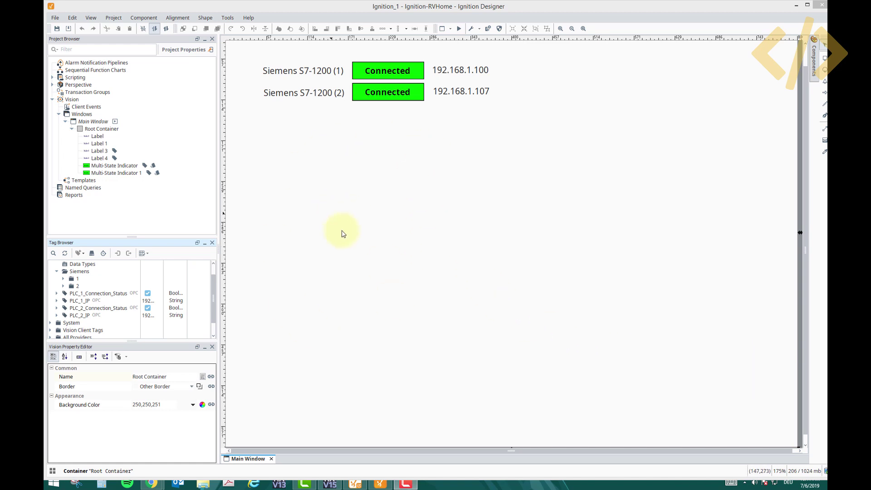
Switch to TIA Portal and examine the %M10.0 contact and %Q0.0 coil in Network 1 of PLC_1's Main [OB1]
click(807, 5)
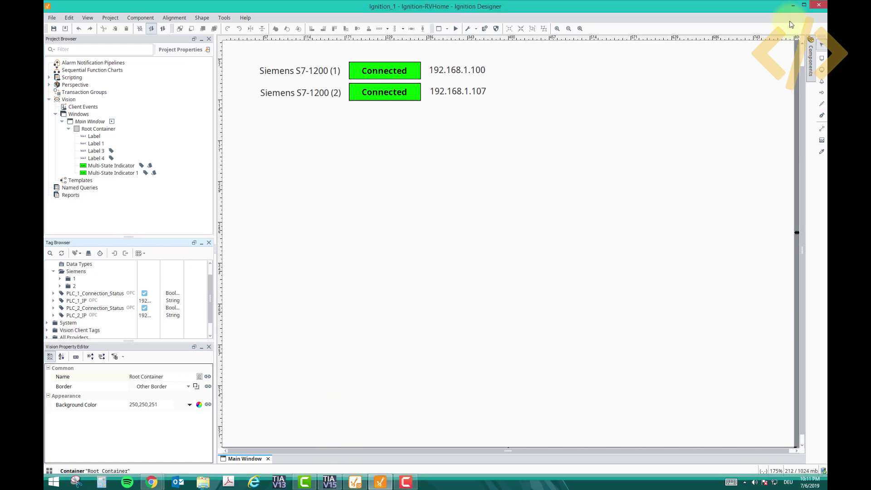
click(330, 481)
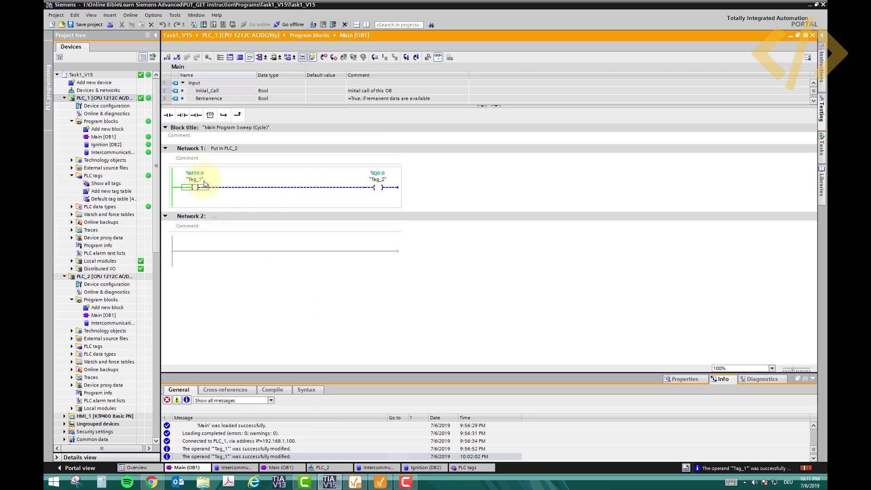
click(378, 189)
Switch back to Ignition Designer and start a new standard OPC tag in the Siemens folder
click(355, 482)
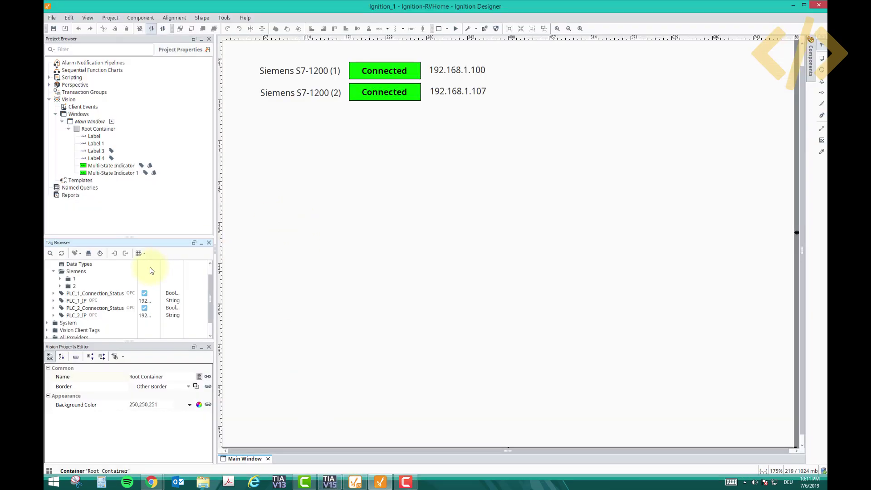
right_click(73, 271)
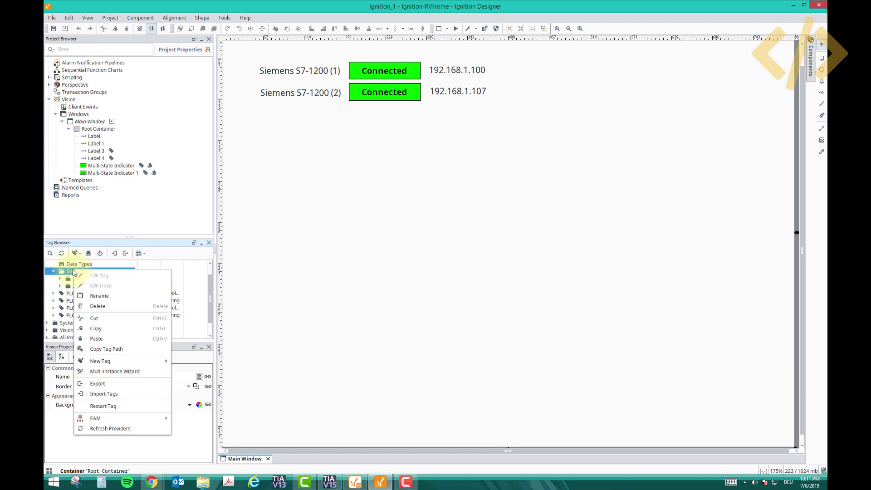
mouse_move(147, 361)
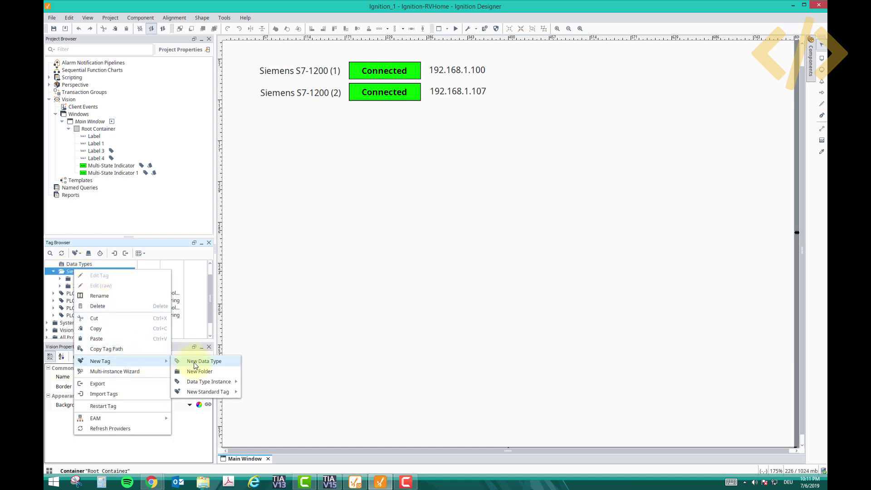
mouse_move(220, 390)
click(262, 424)
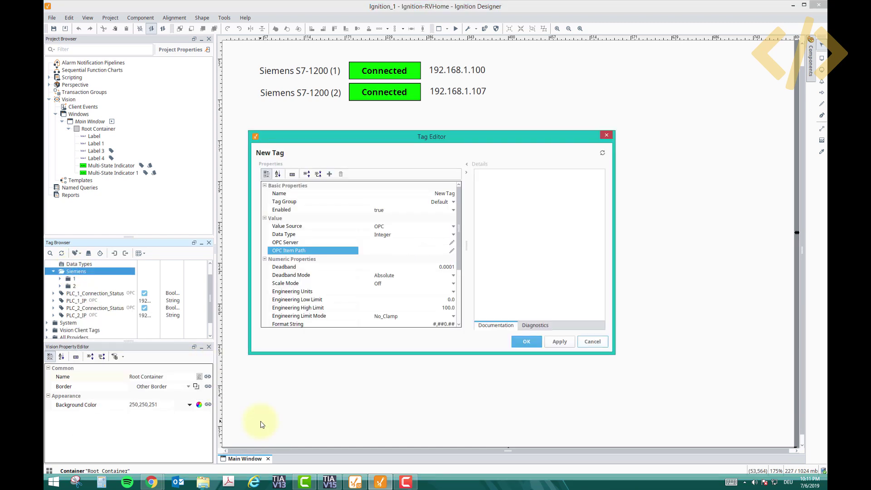
Set the new tag's OPC server to Ignition OPC UA Server
click(450, 244)
click(320, 177)
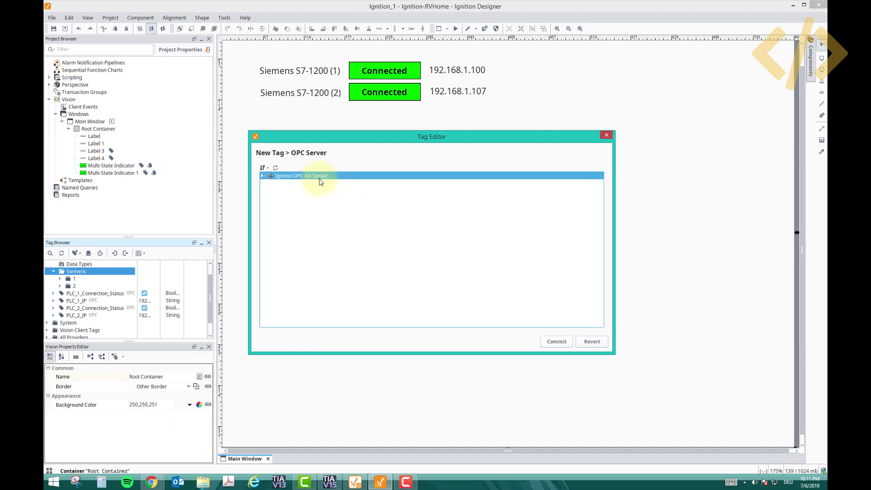
right_click(319, 182)
click(338, 196)
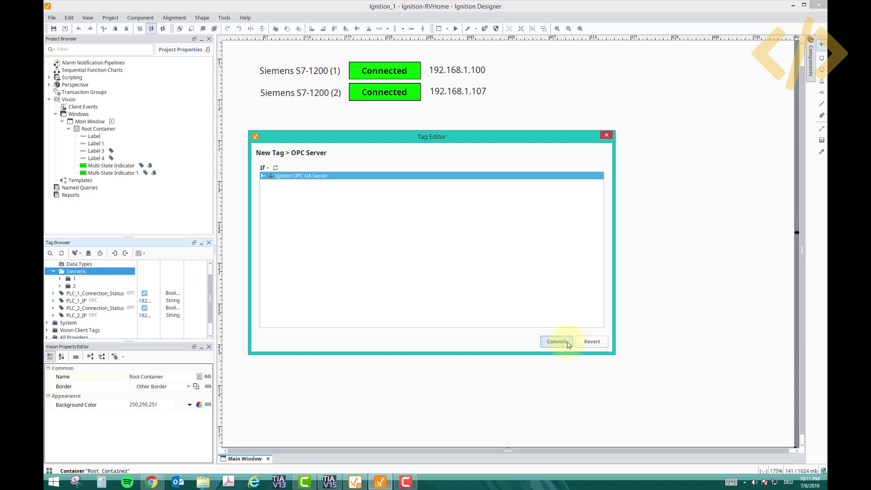
click(557, 341)
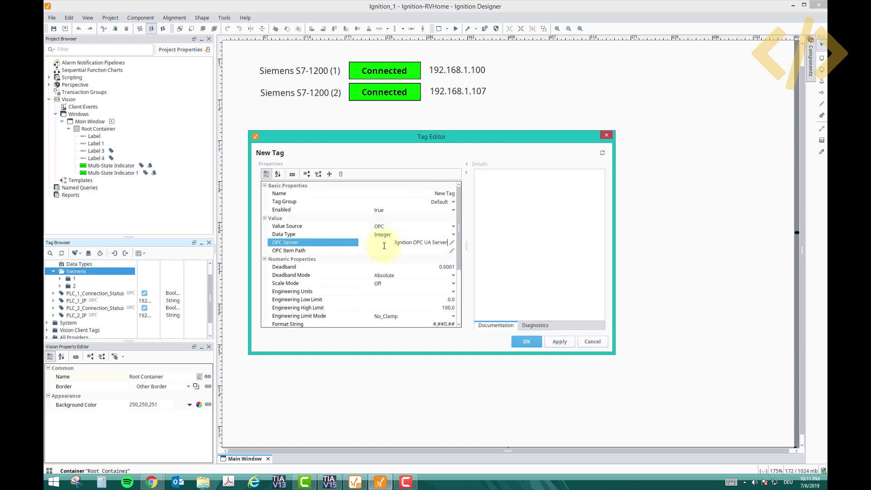
Keep the new tag in the Default tag group and set its data type to Boolean
click(391, 251)
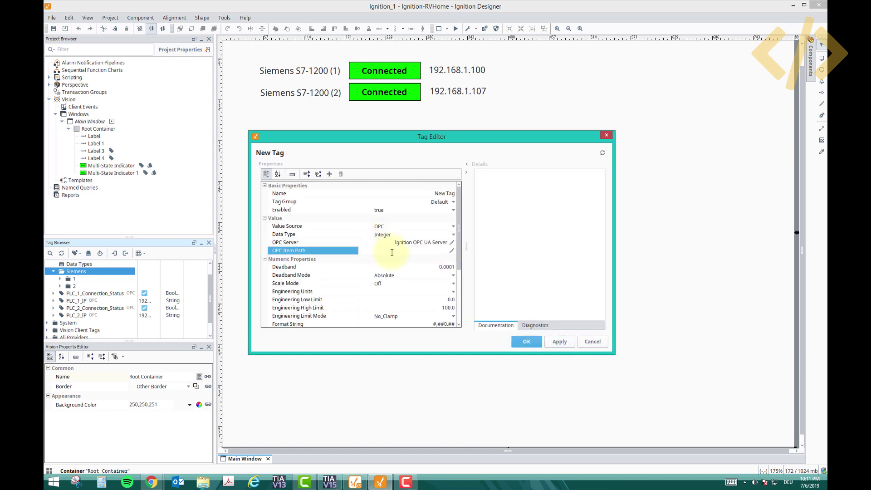
click(451, 202)
click(450, 203)
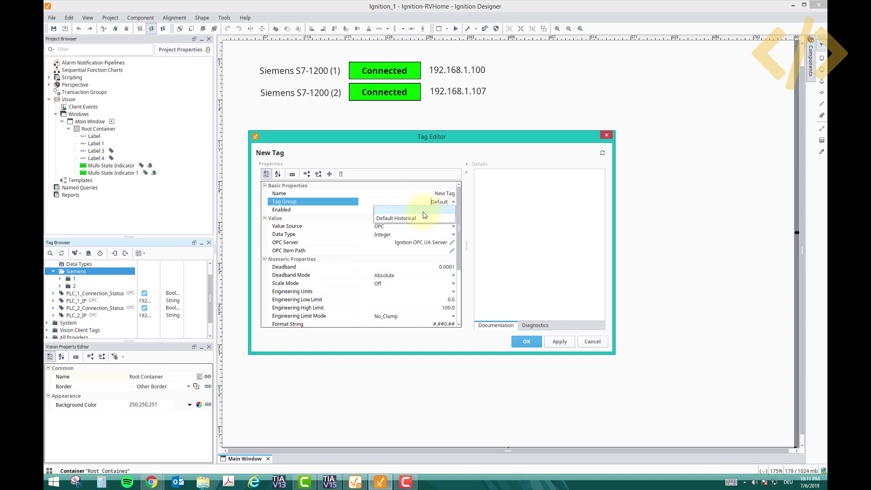
click(423, 210)
click(448, 233)
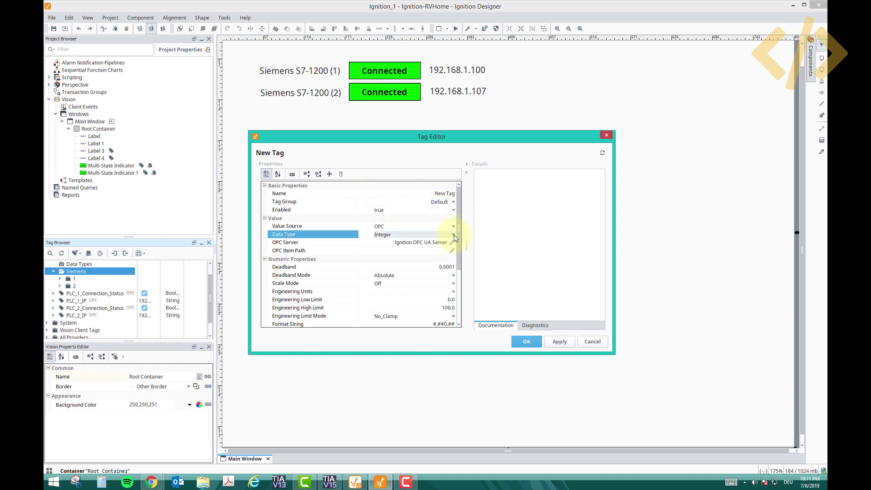
click(453, 234)
click(391, 275)
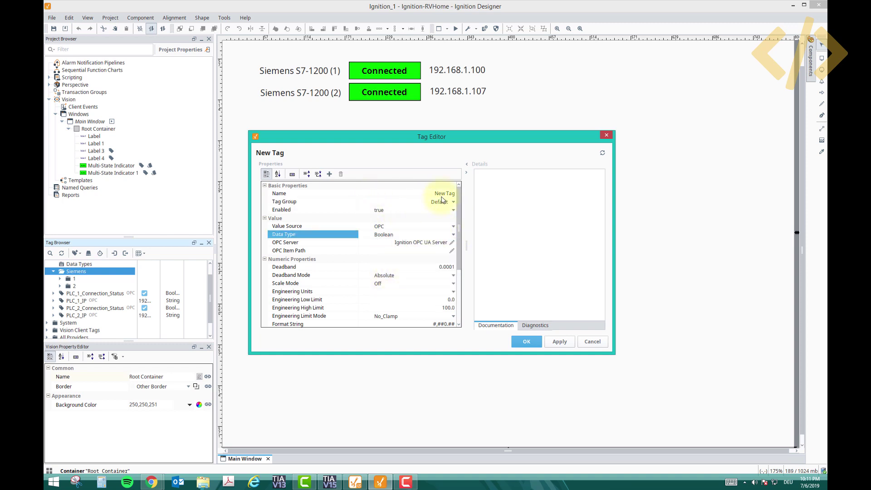
Name the new tag M10_0
click(444, 192)
text(M1)
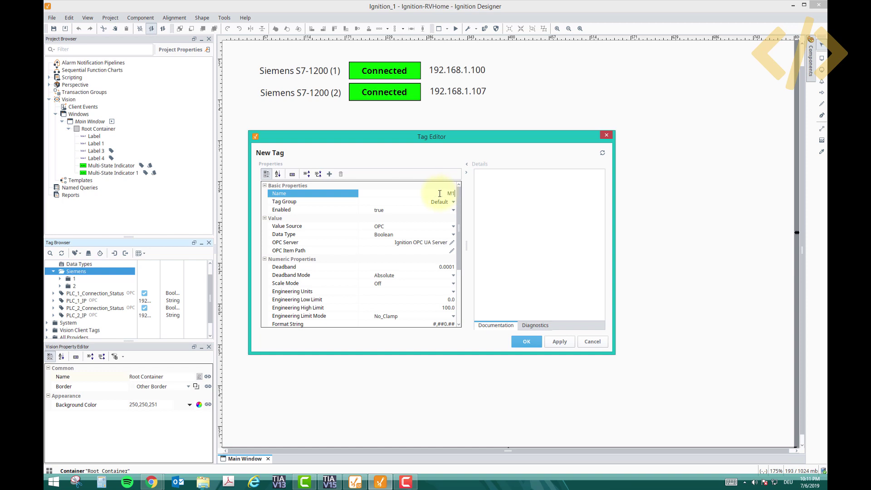
key(Escape)
click(446, 195)
text(M)
key(Escape)
click(446, 195)
key(BackSpace)
key(BackSpace)
key(BackSpace)
click(427, 252)
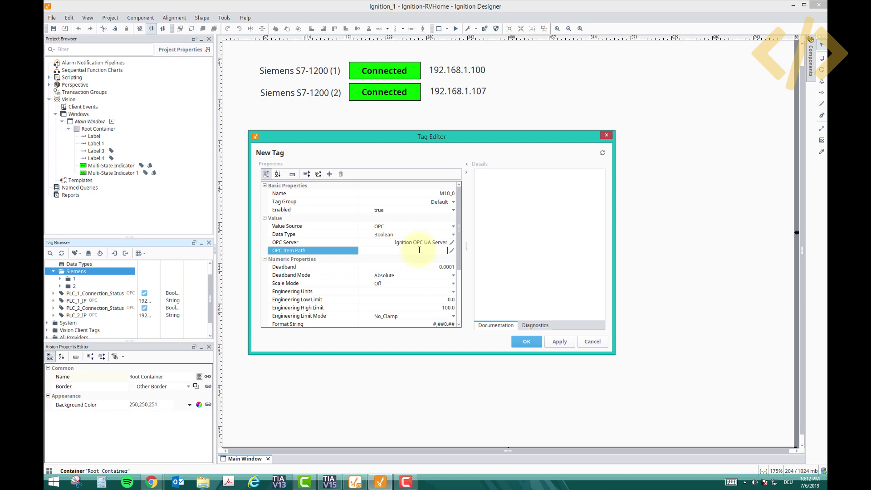
Switch to the Ignition Gateway page in Chrome and look up the PLC device names in the connected devices status
click(151, 482)
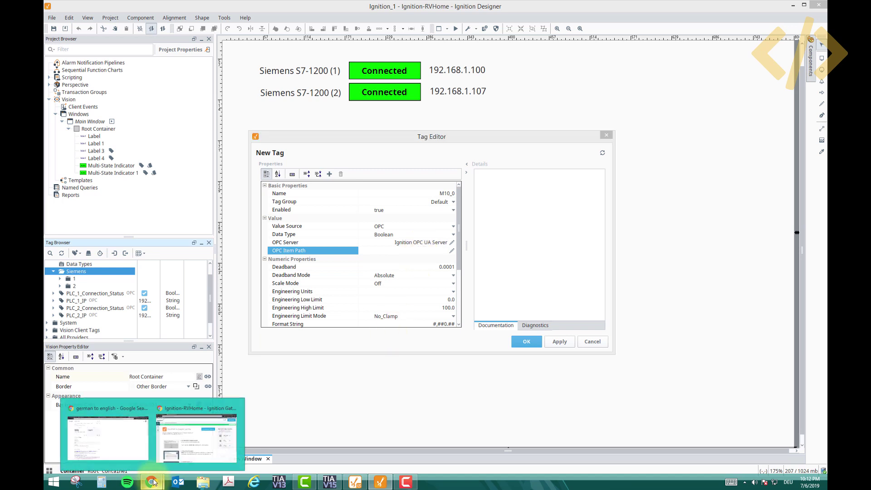
click(196, 438)
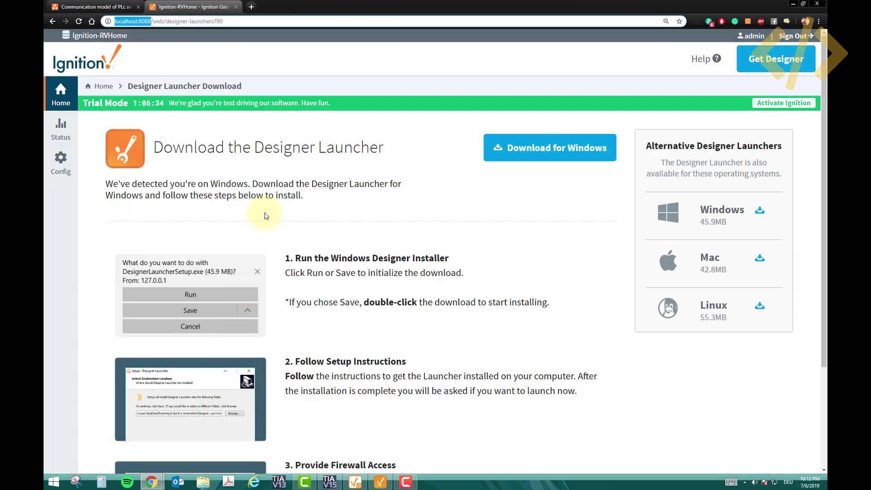
click(61, 131)
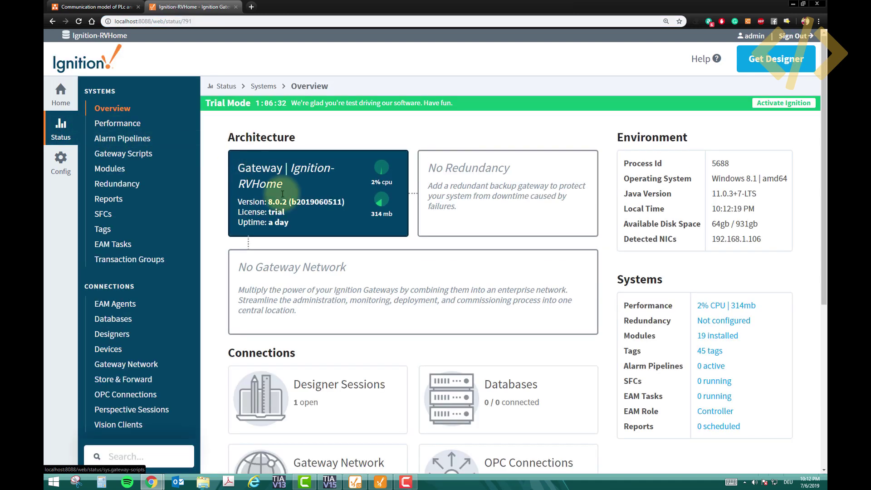
scroll(449, 376, down, 3)
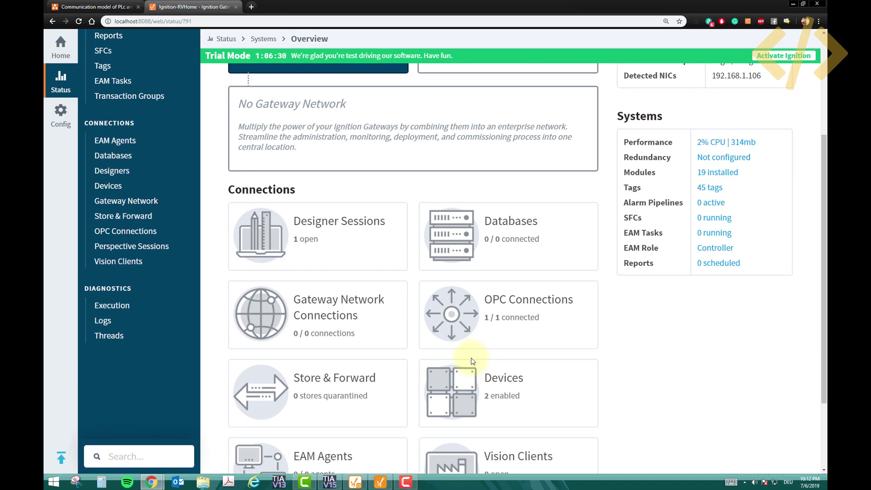
click(486, 390)
scroll(428, 259, down, 2)
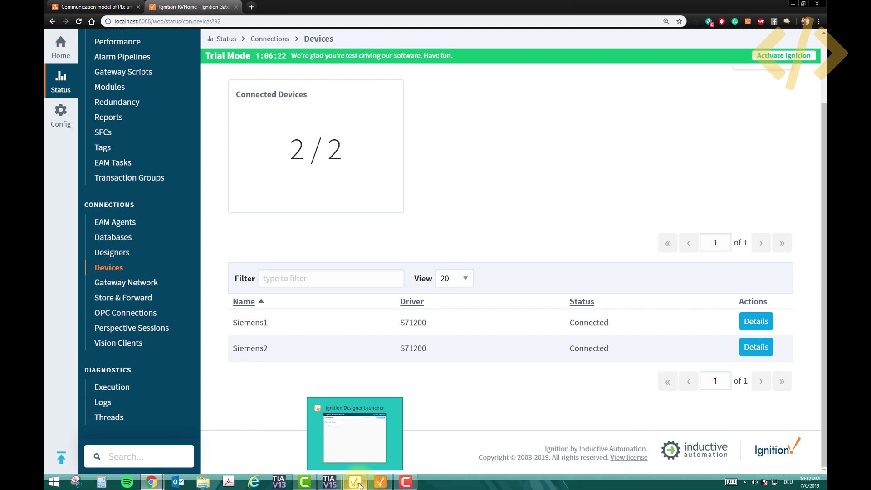
Switch back to Ignition Designer, set the tag's OPC item path to [Siemens1]Mx10.0 and save the tag
click(377, 484)
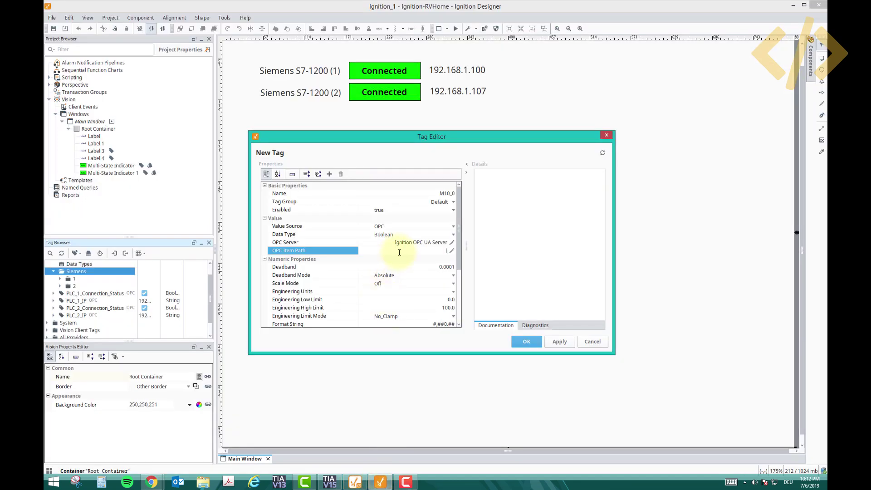
text(mens1])
text(x10.0)
click(555, 344)
click(526, 342)
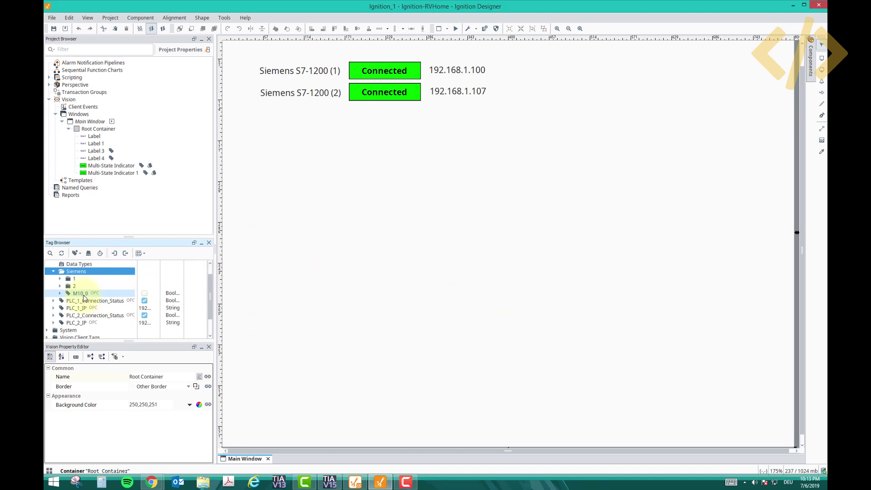
Place the M10_0 tag in the Main Window as a multi-state indicator below the connection status indicators
drag(87, 297, 375, 172)
mouse_move(387, 176)
click(422, 177)
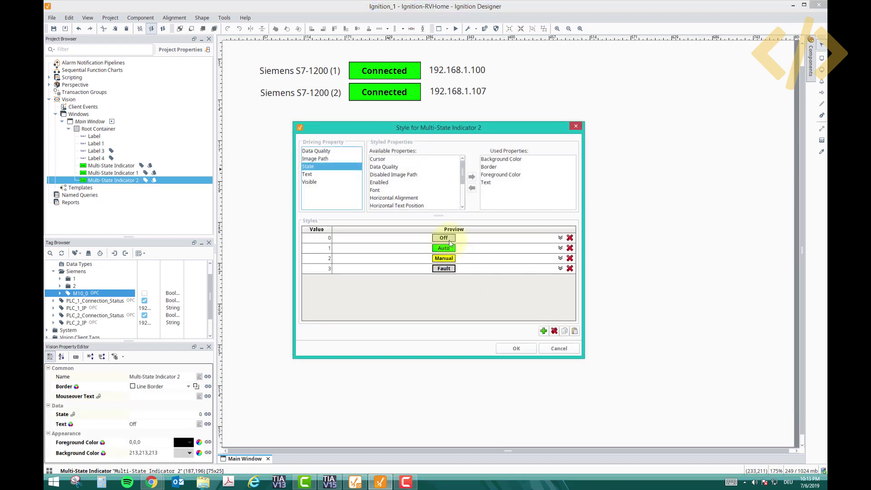
Change the new indicator's text for state 1 to On and move the indicator slightly up and to the right
click(561, 247)
click(520, 277)
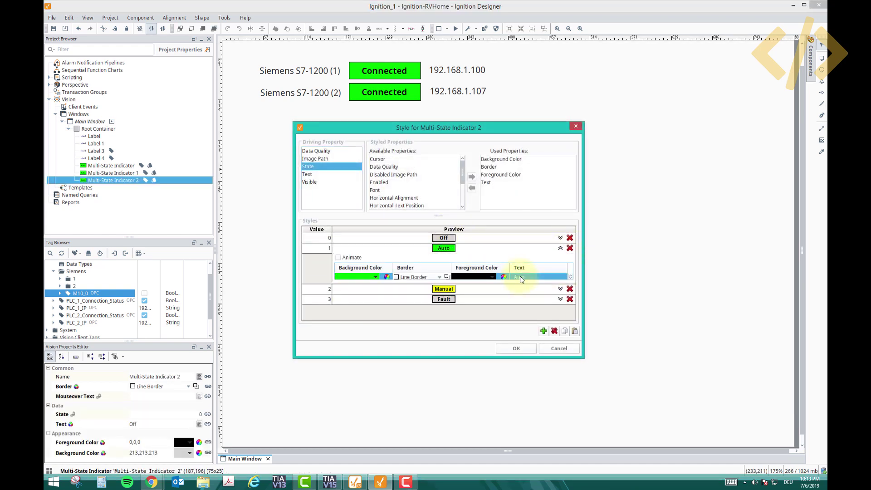
text(O)
key(BackSpace)
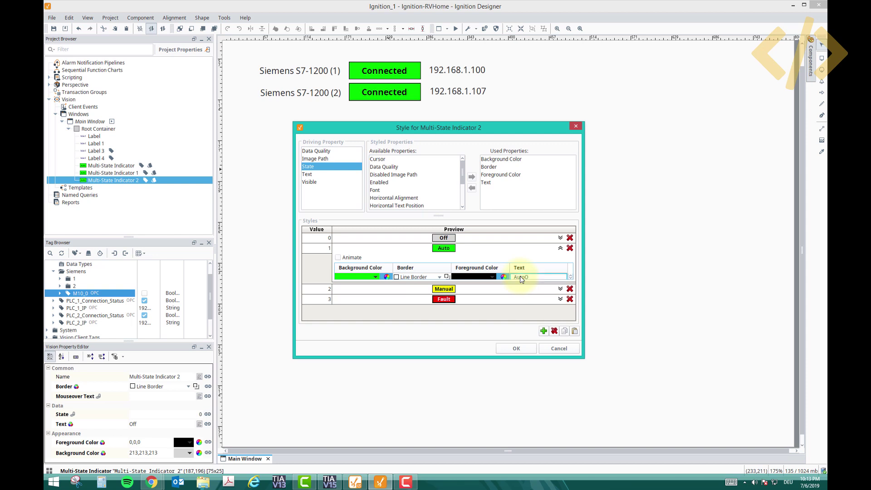
key(BackSpace)
click(516, 348)
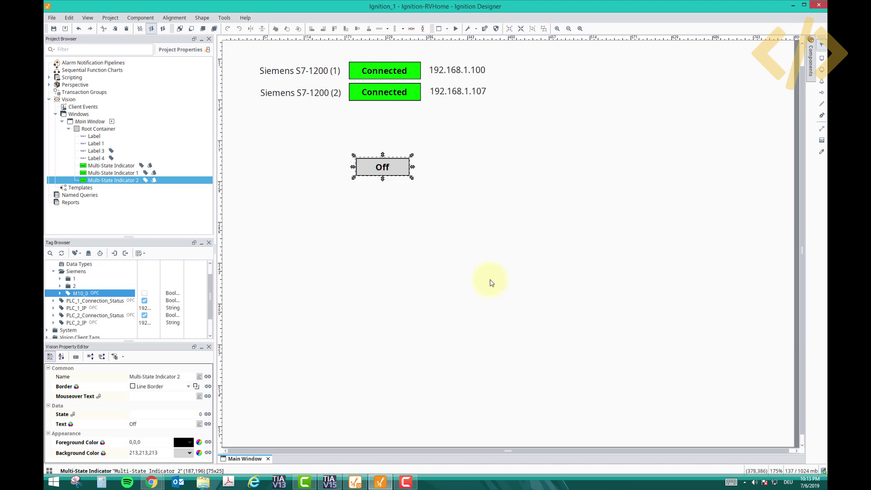
drag(403, 177, 408, 164)
click(404, 196)
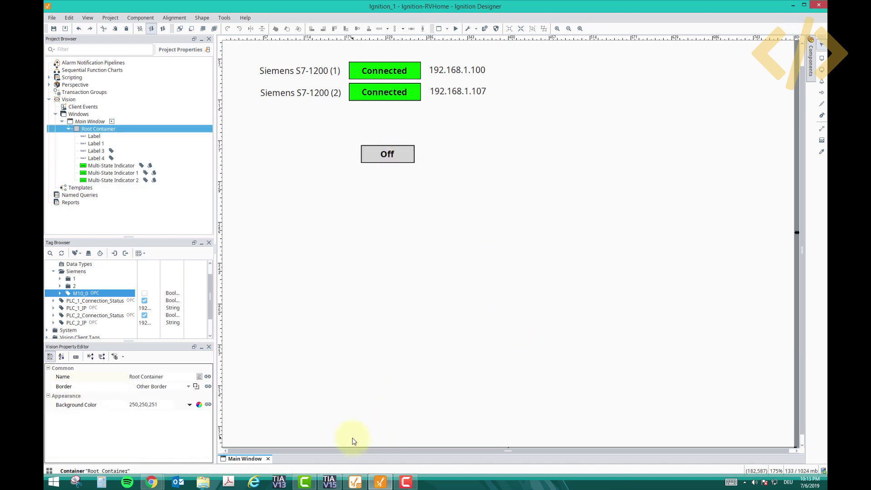
Switch to TIA Portal, arrange its window beside the new indicator and modify the %M10.0 contact in Network 1 to 1
click(330, 482)
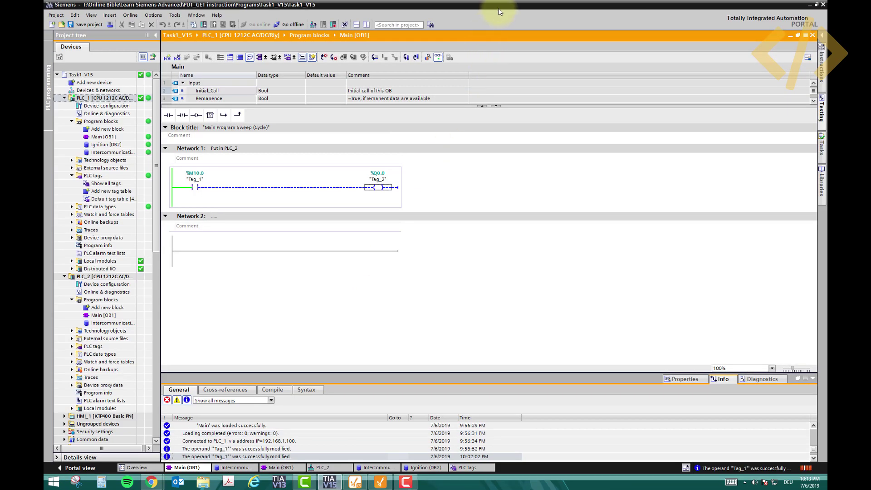
drag(499, 5, 734, 148)
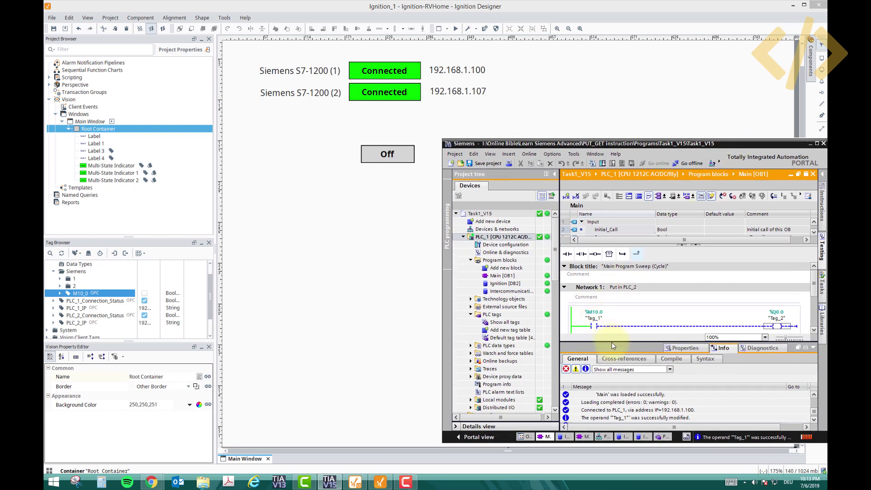
drag(614, 341, 613, 400)
right_click(595, 325)
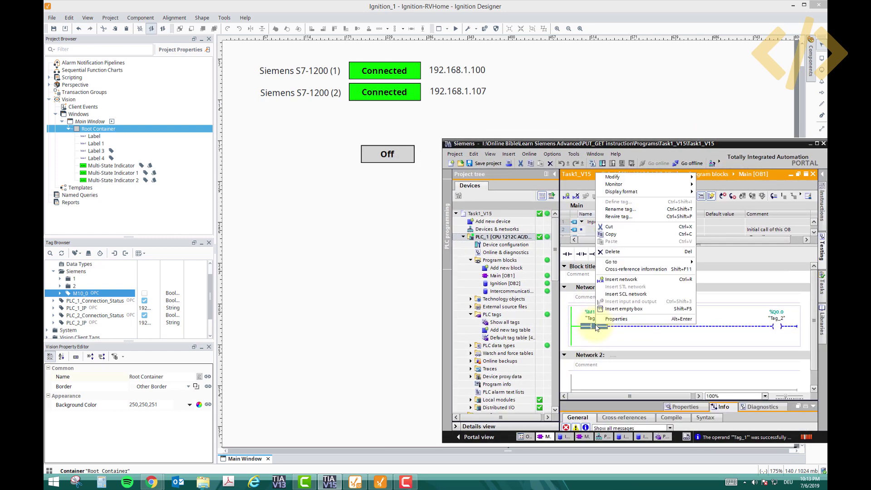
key(Escape)
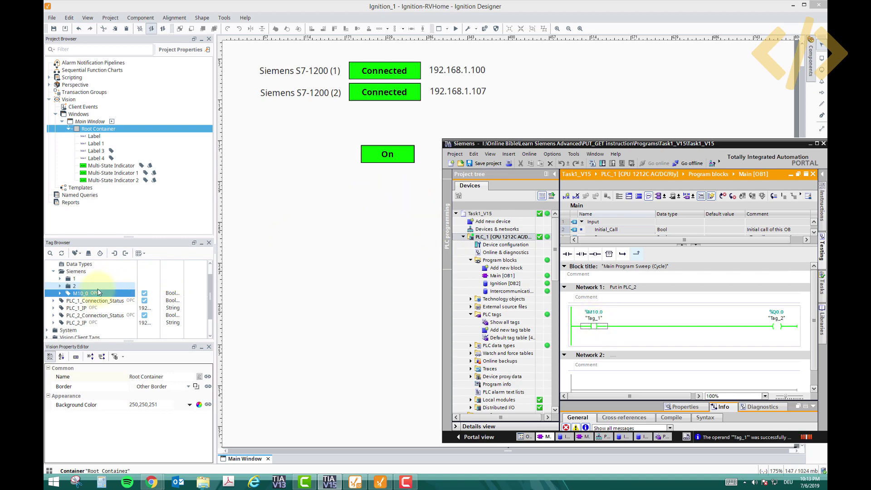
Review the M10_0 tag's configuration in Ignition Designer without changes and paste a copy of the tag into the Siemens folder
double_click(81, 293)
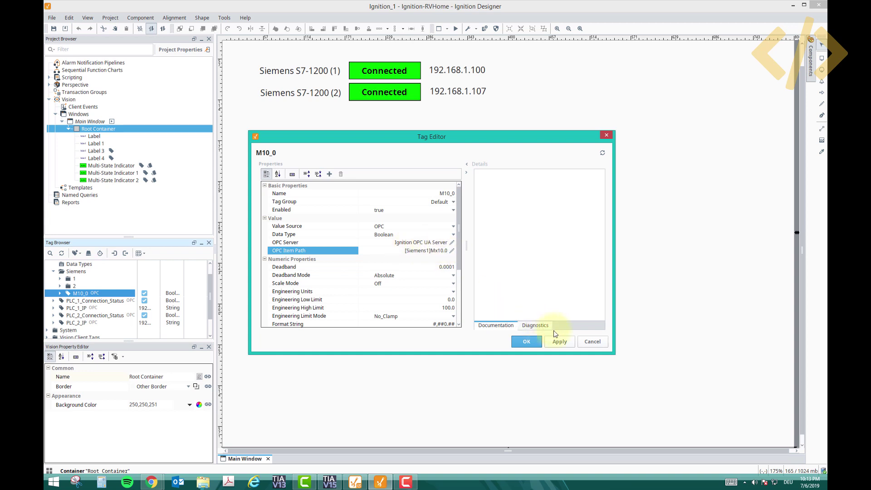
click(592, 341)
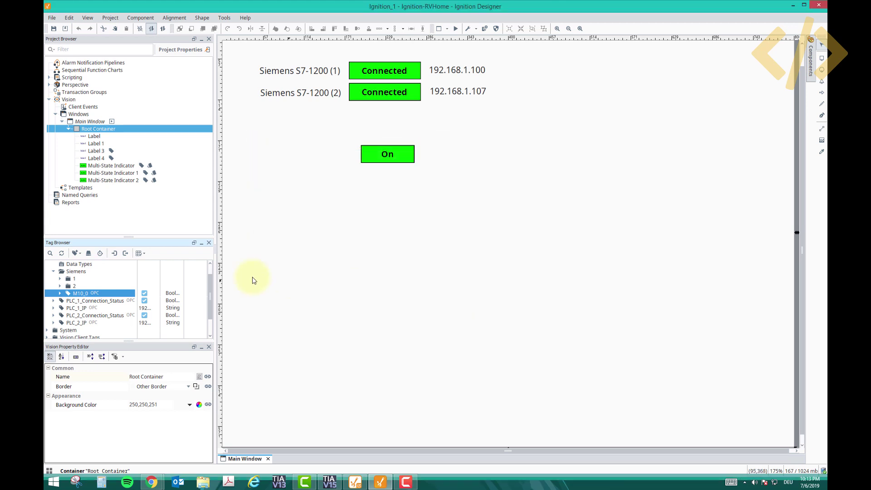
right_click(86, 293)
click(108, 350)
click(72, 273)
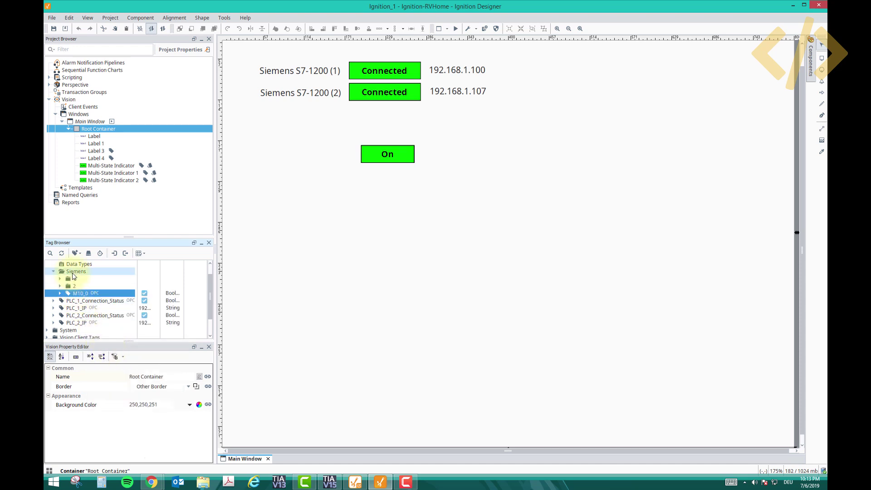
right_click(72, 273)
click(96, 342)
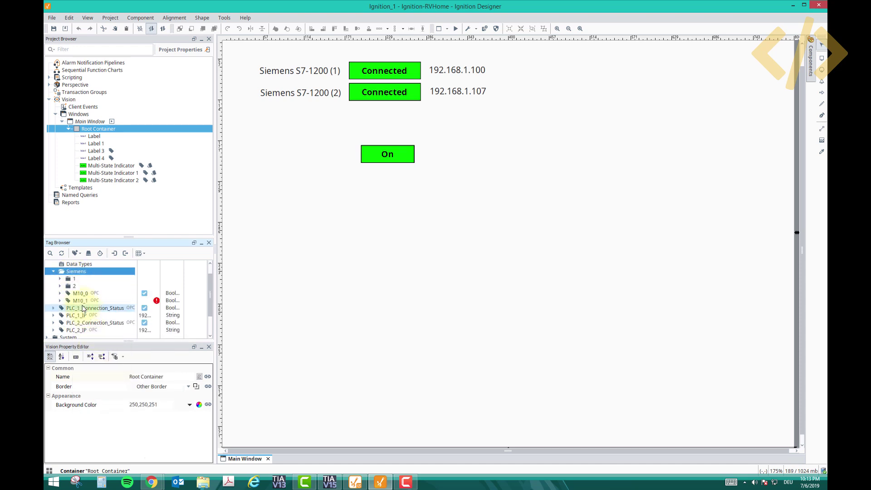
Rename the copied M10_1 tag to Q0_0 and set its OPC item path to [Siemens1]Qx0.0
double_click(79, 300)
click(444, 194)
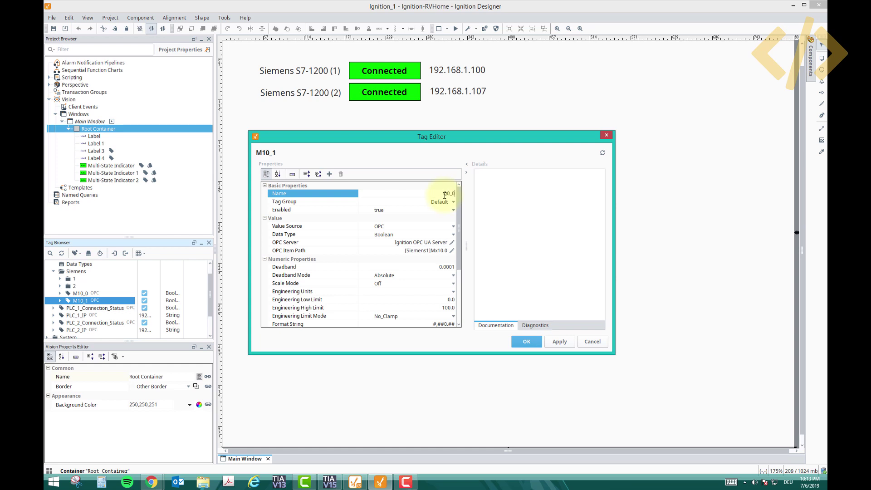
click(436, 251)
double_click(438, 250)
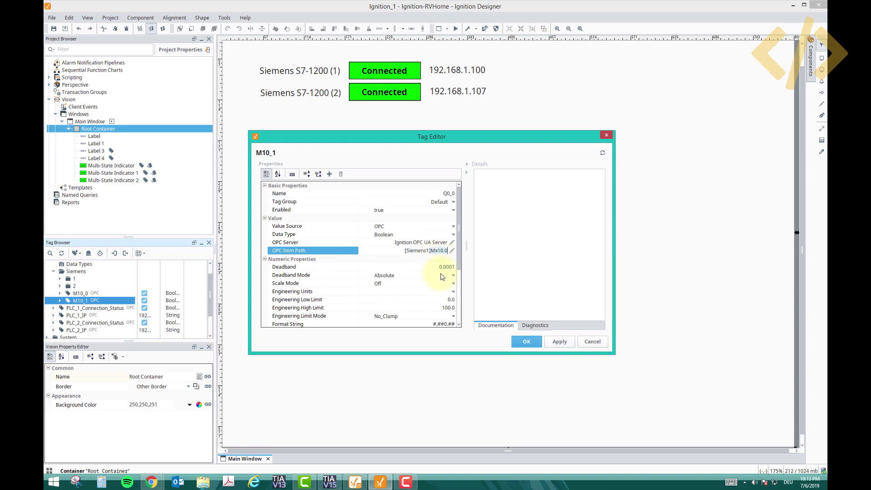
key(Right)
key(BackSpace)
text(Q)
key(BackSpace)
click(559, 342)
click(526, 341)
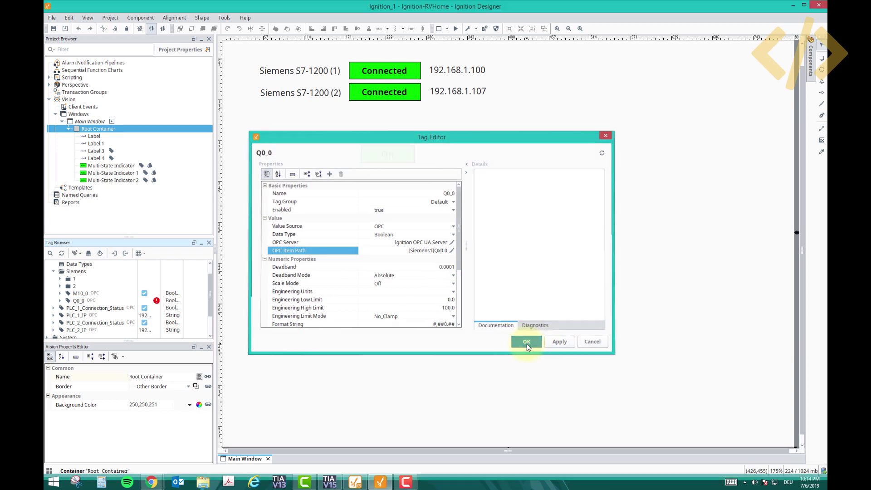
Place the Q0_0 tag in the Main Window as a multi-state indicator below the On indicator
click(90, 301)
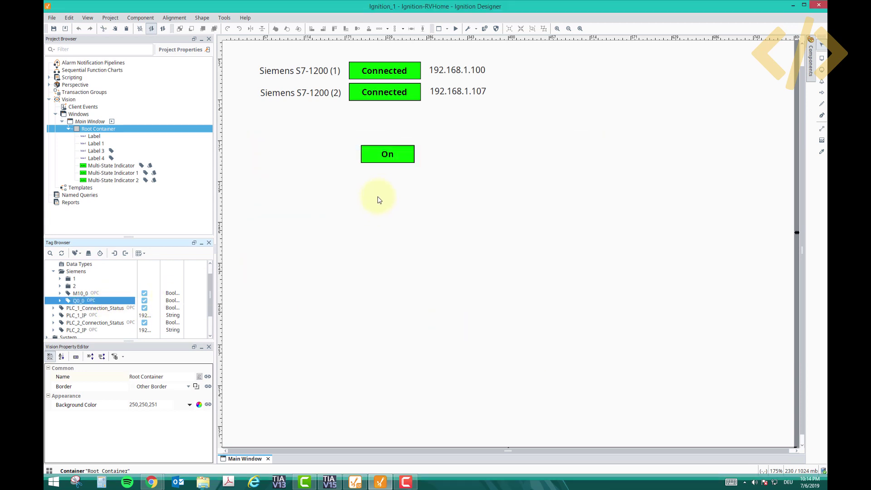
mouse_move(379, 200)
mouse_down()
mouse_move(375, 209)
mouse_move(385, 200)
mouse_up()
mouse_move(401, 204)
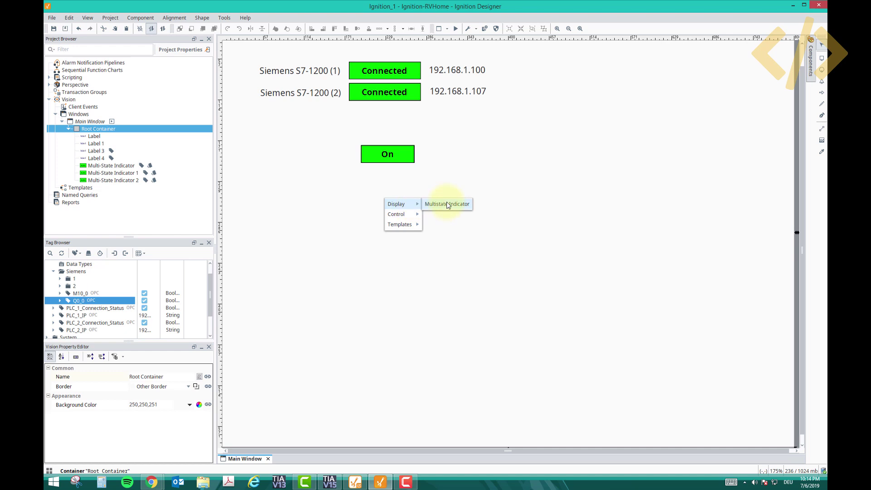
click(446, 203)
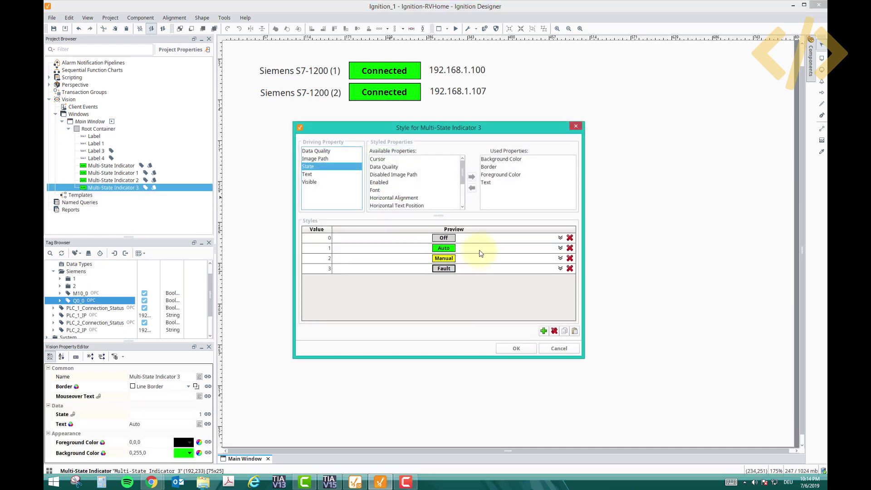
Set the Q0_0 indicator's text to Motor Off for state 0 and Motor On for state 1
click(560, 238)
click(527, 266)
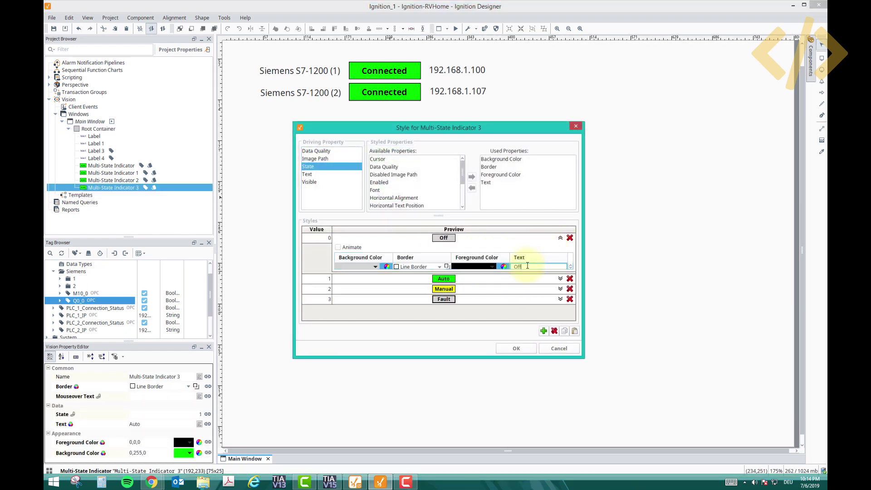
key(BackSpace)
key(BackSpace)
key(BackSpace)
text(Motor Off)
click(559, 278)
click(528, 310)
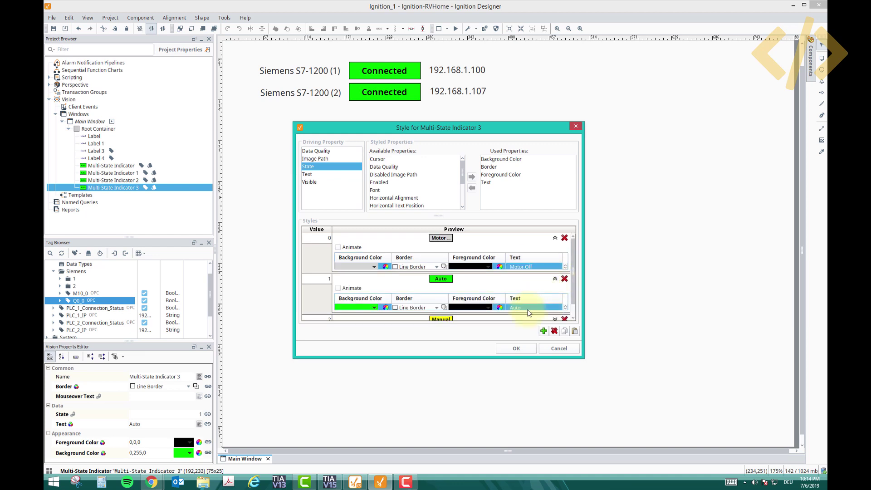
click(528, 311)
text(Motor On)
click(514, 348)
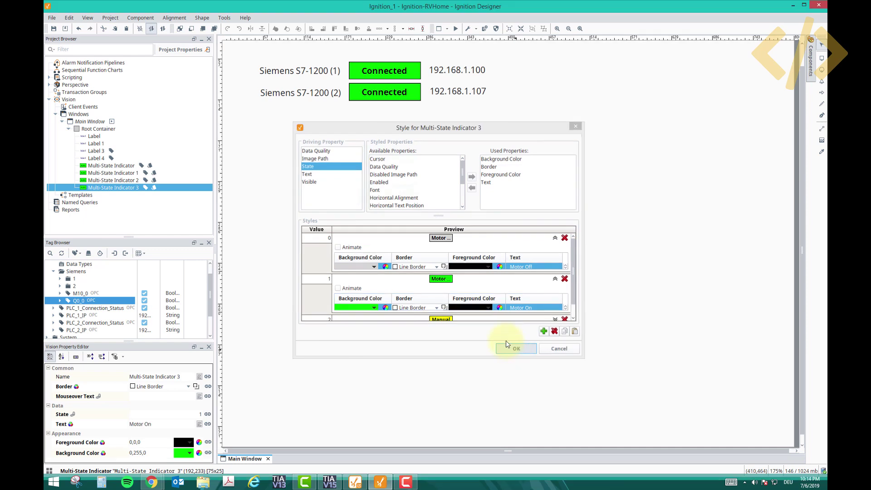
Move the Motor On indicator so it lines up directly beneath the On indicator
click(389, 242)
drag(396, 195, 397, 188)
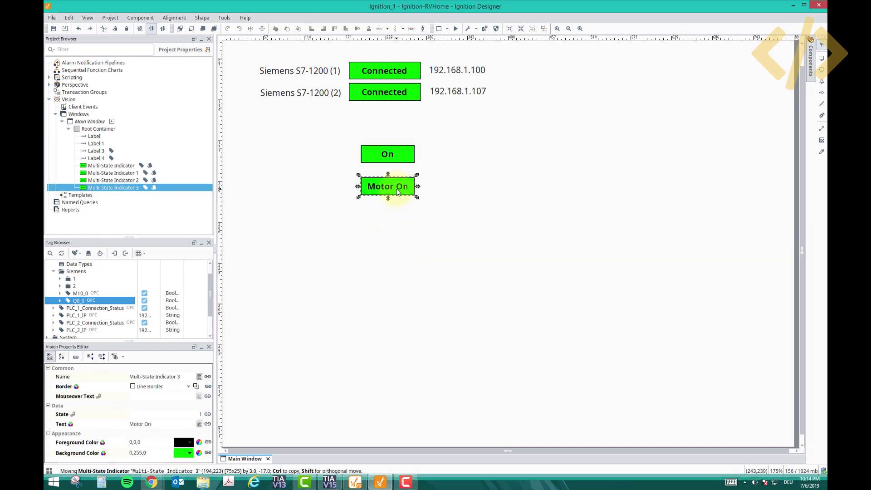
click(390, 176)
Change the M10_0 indicator's text to Switch On for state 1 and Switch Off for state 0
double_click(383, 157)
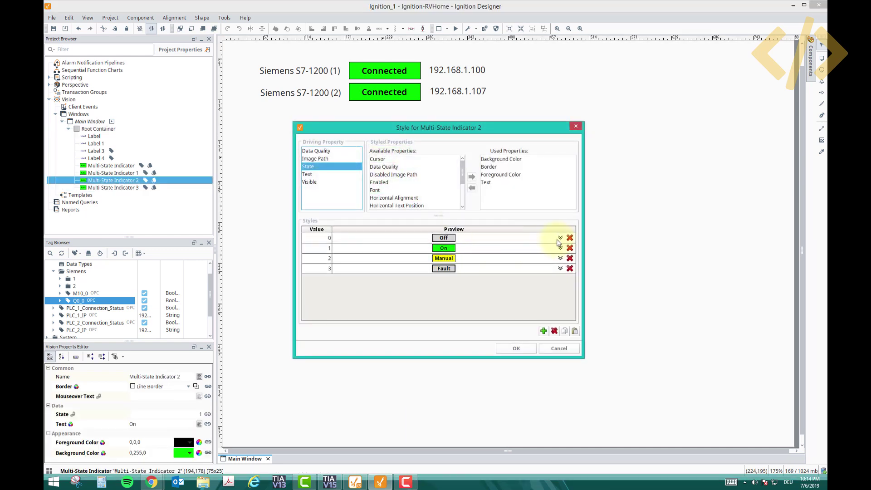
click(560, 248)
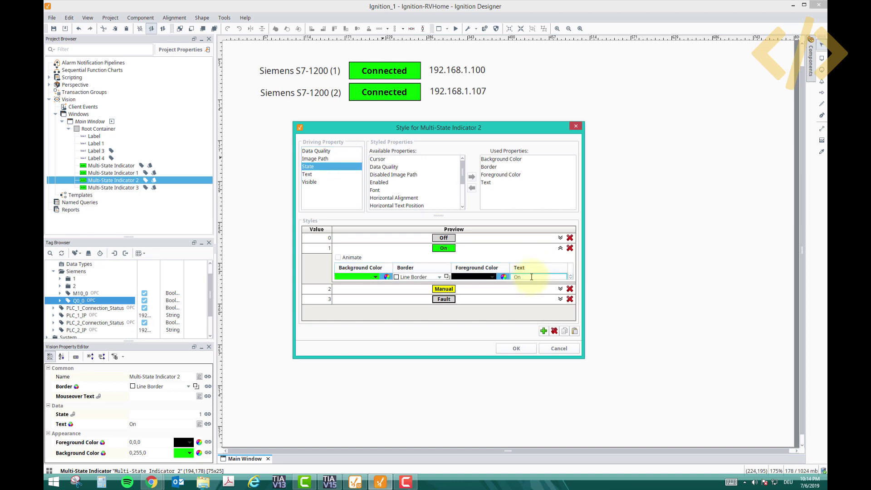
text(h)
click(560, 238)
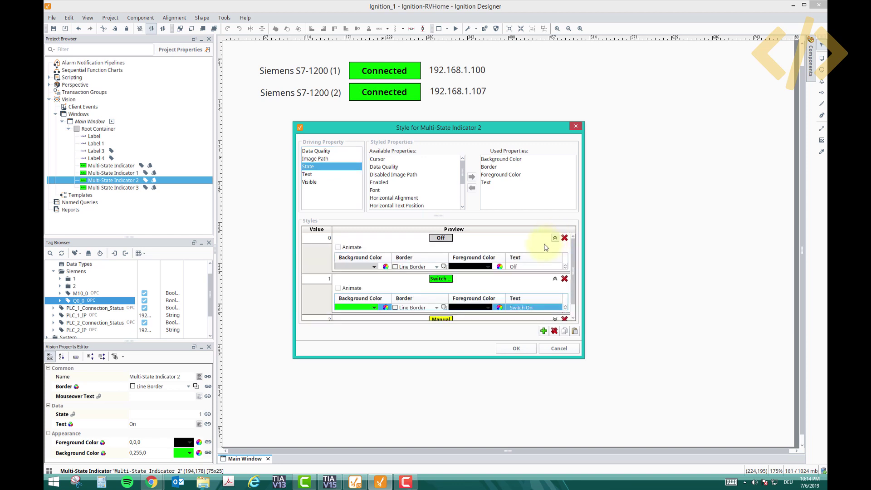
click(525, 268)
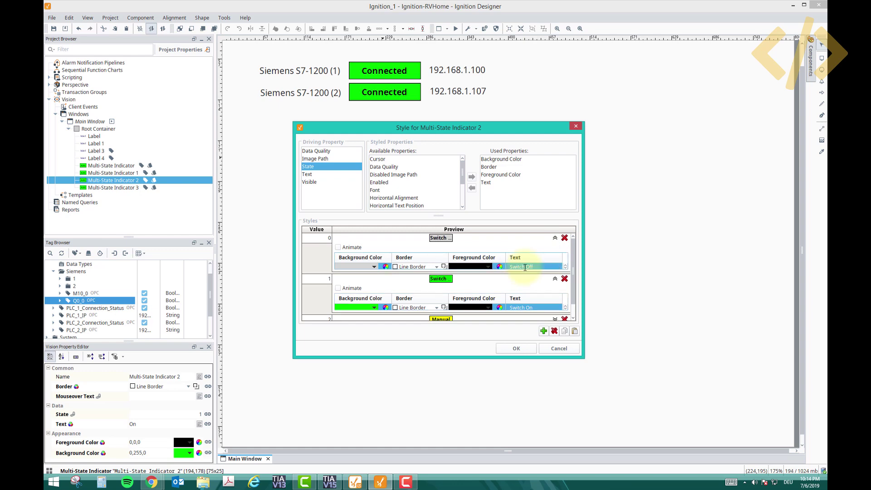
click(517, 348)
click(419, 292)
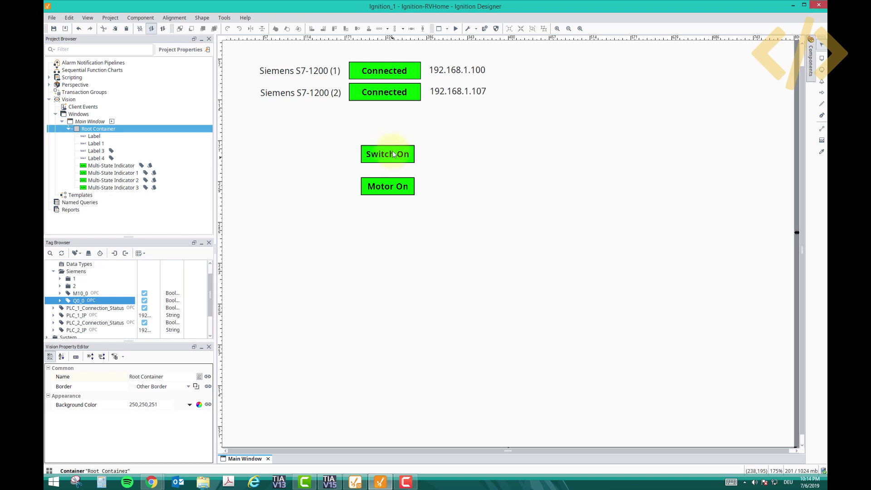
Switch to TIA Portal, modify the %M10.0 contact in Network 1 to 0 and return to the Motor Off indicator in Ignition Designer
click(330, 482)
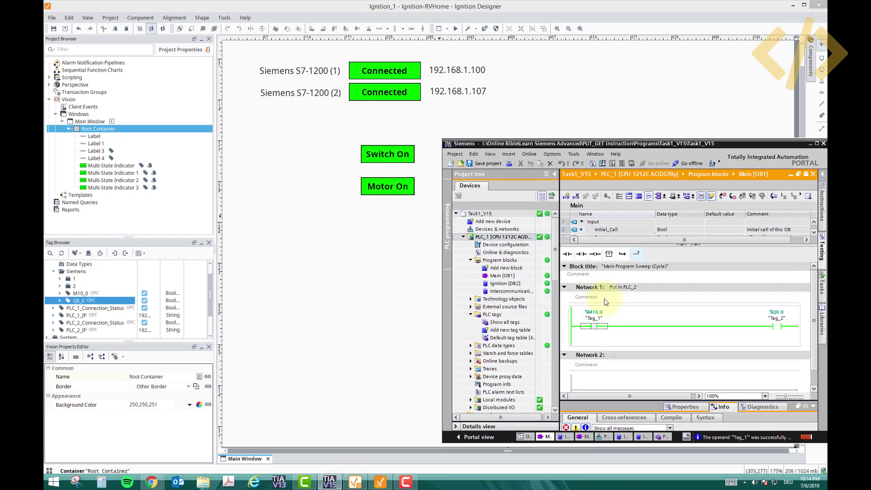
right_click(596, 328)
mouse_move(664, 178)
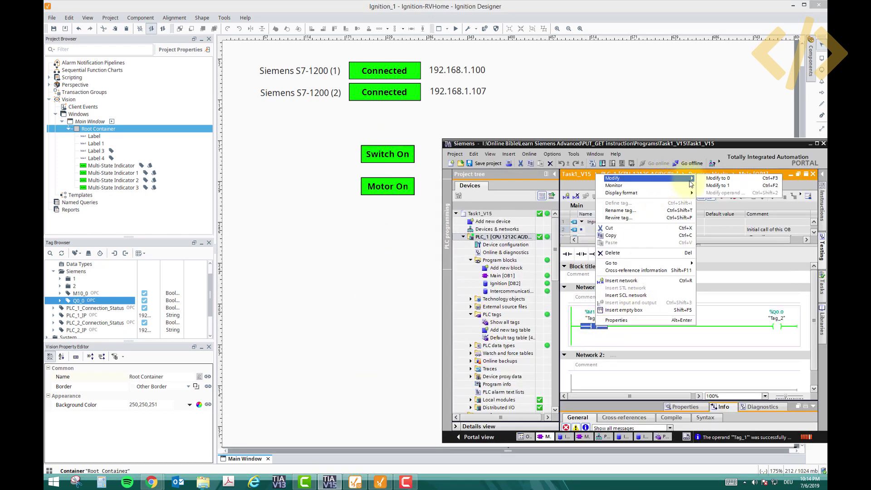
click(717, 178)
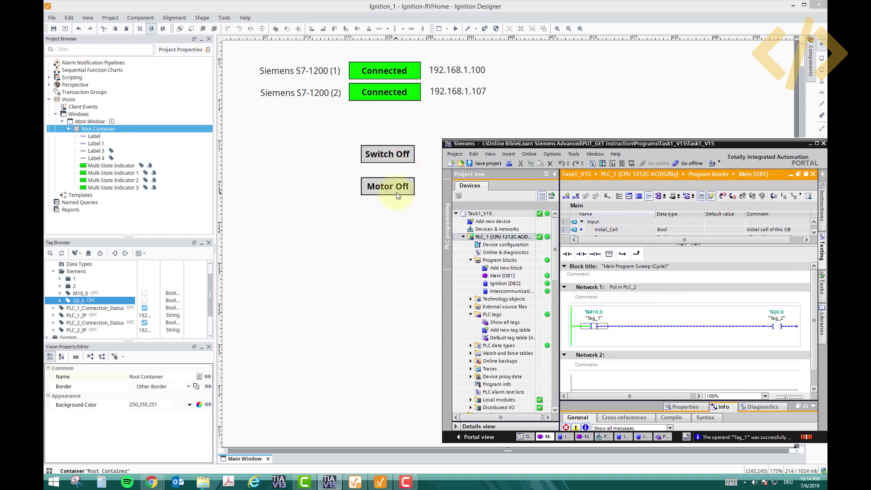
click(412, 191)
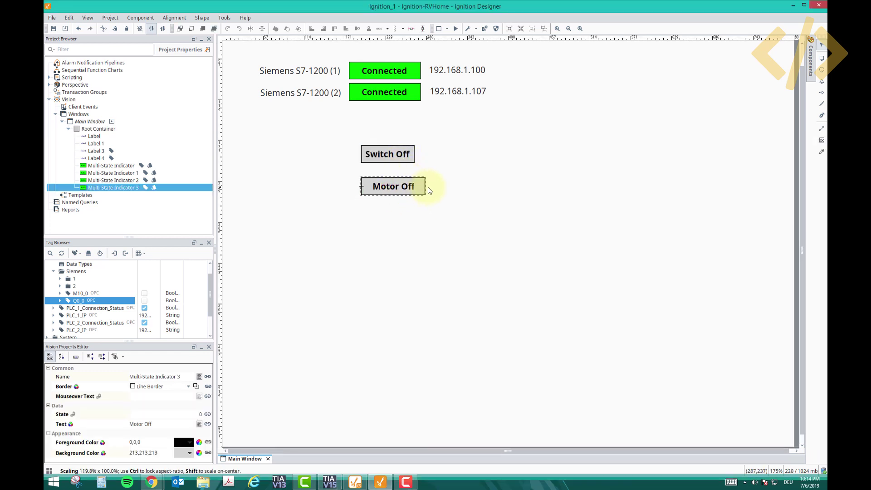
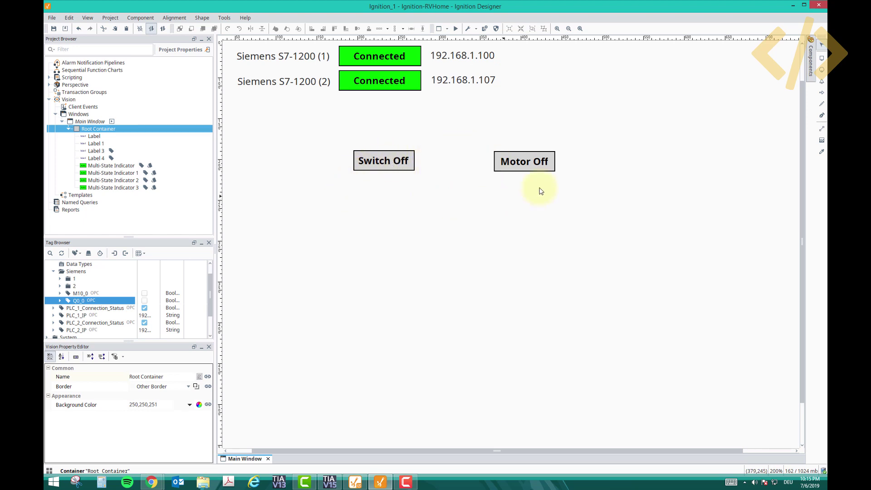
Add a Button component to the Main Window just below the Switch Off indicator
mouse_move(811, 59)
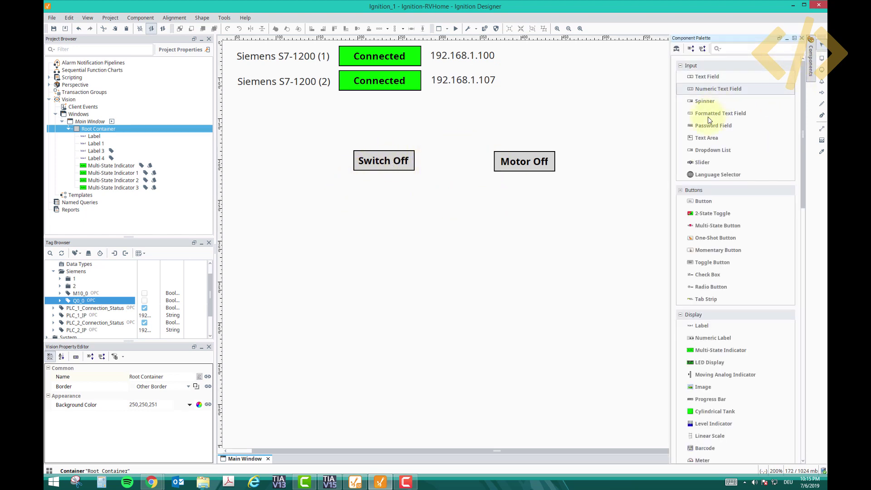
drag(700, 200, 354, 184)
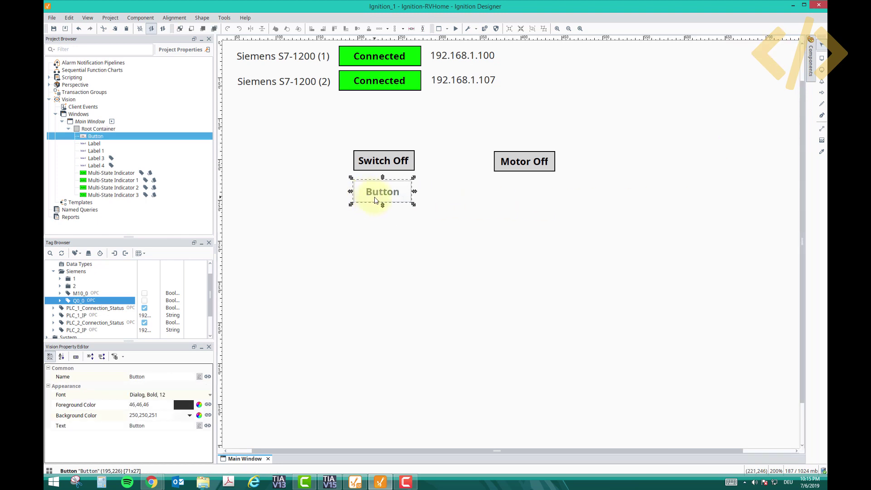
double_click(380, 194)
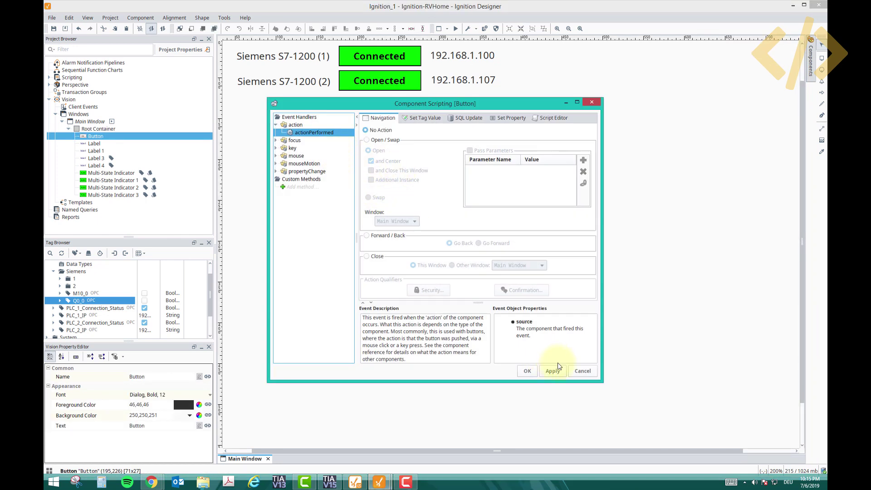
click(583, 371)
right_click(388, 194)
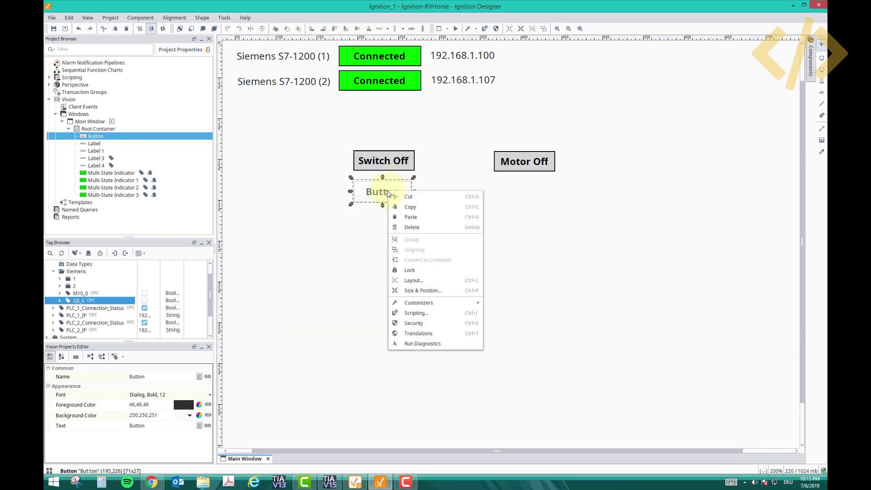
click(338, 259)
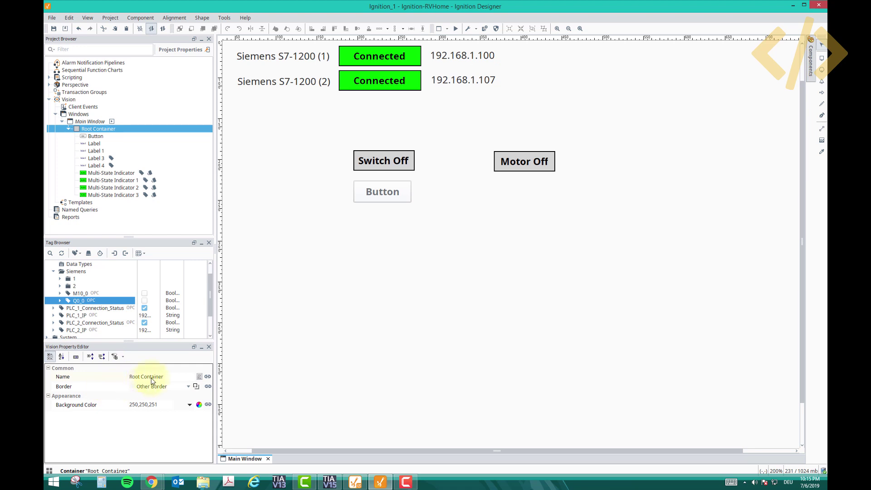
Show the property description area in the Vision Property Editor, with the Common and Appearance categories expanded
click(76, 357)
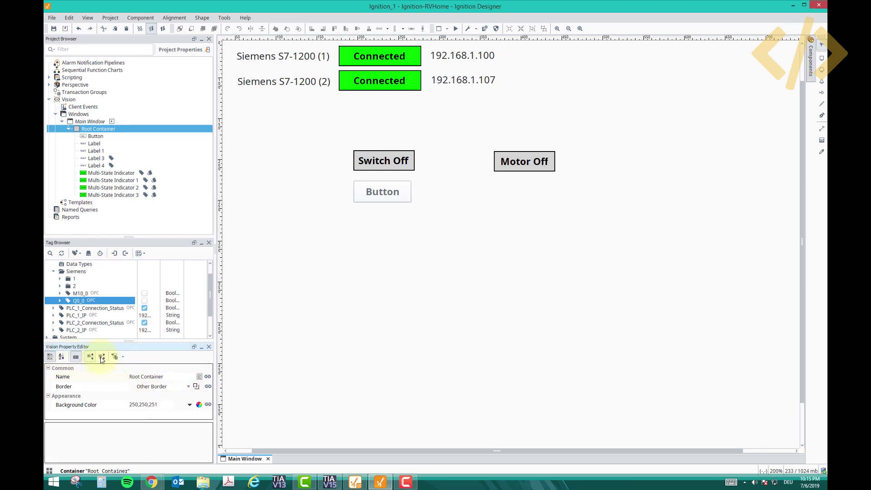
click(91, 357)
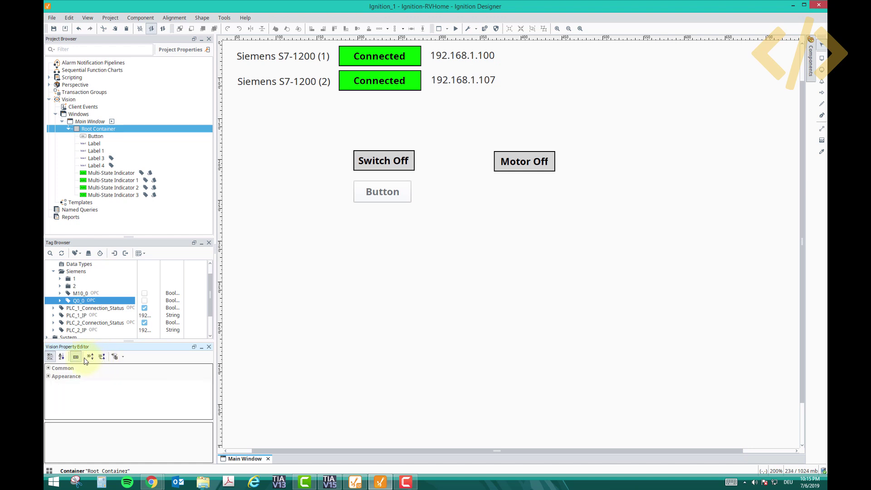
click(51, 370)
click(49, 376)
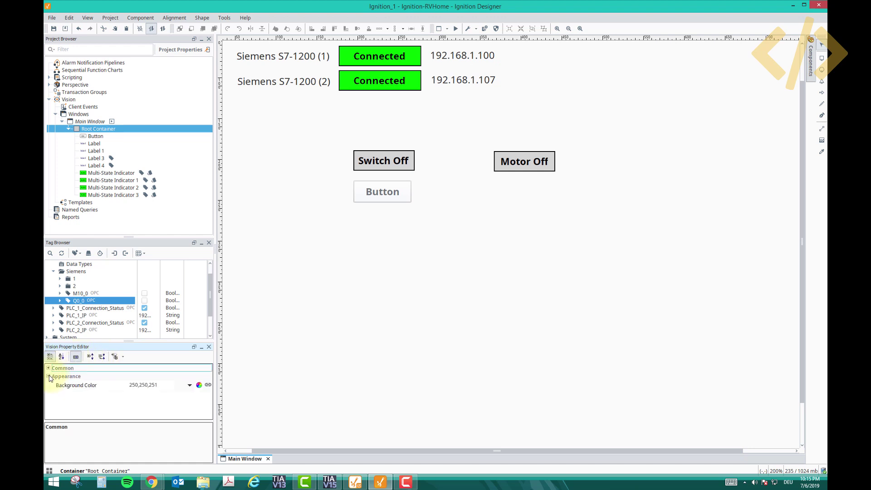
click(48, 369)
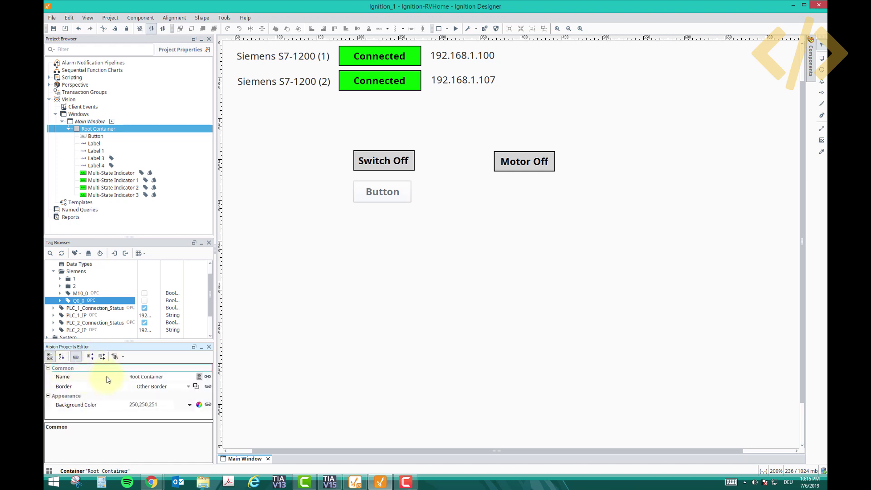
Rename the new button component to Switch
click(381, 191)
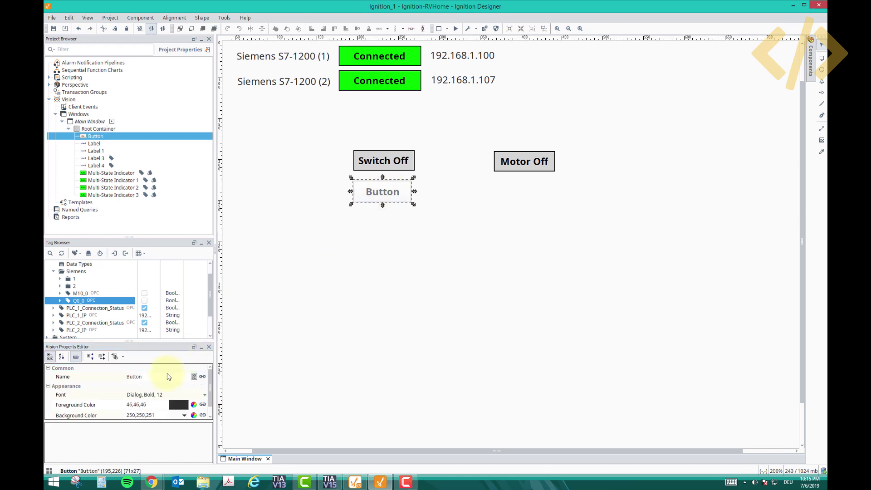
click(149, 379)
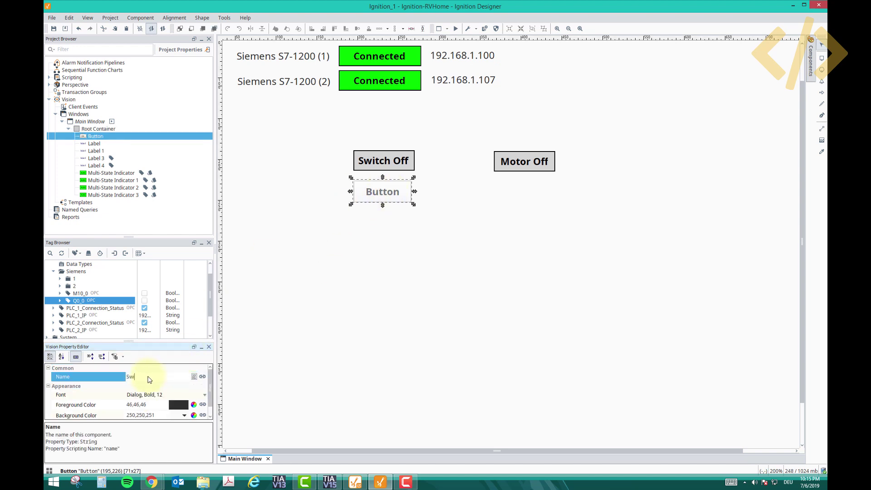
text(Switch)
key(Return)
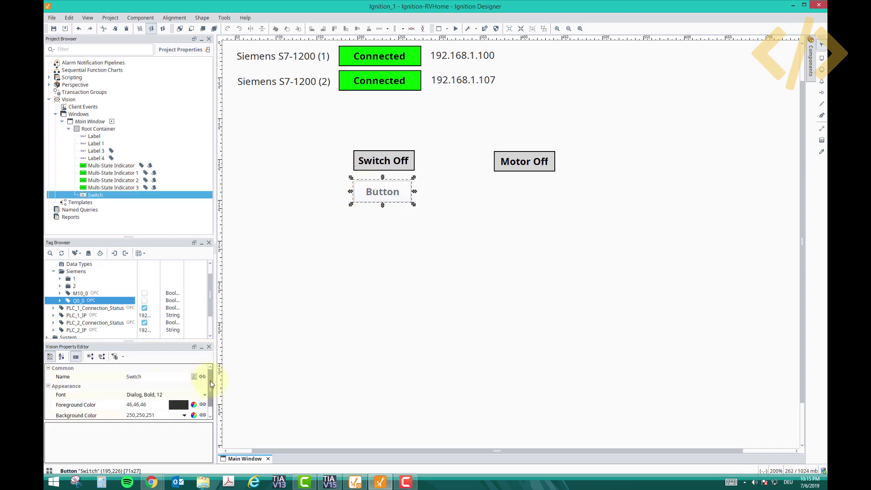
Set the button's displayed text to Switch and select the button again in the window
drag(210, 382, 210, 399)
click(150, 414)
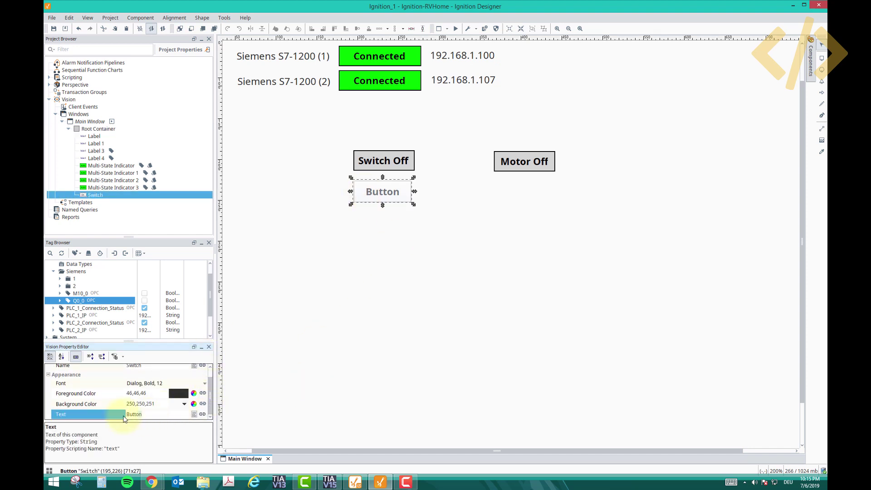
text(Switc)
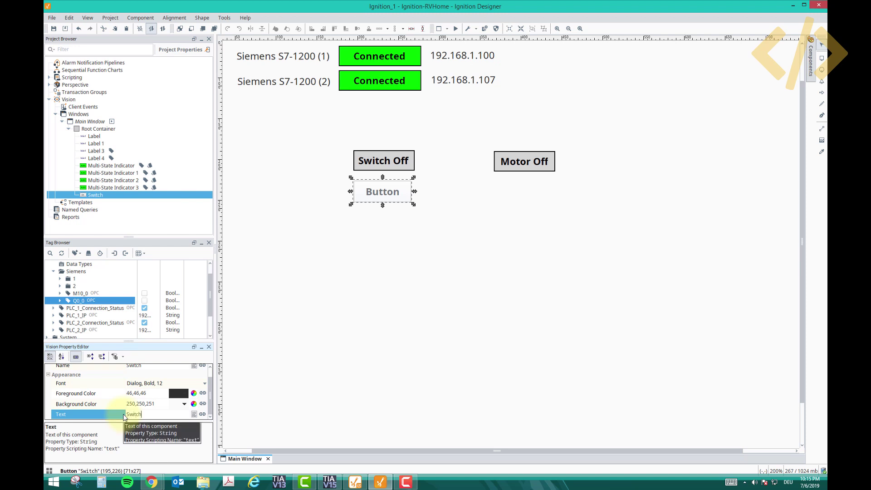
text(h)
key(Return)
click(390, 214)
click(385, 195)
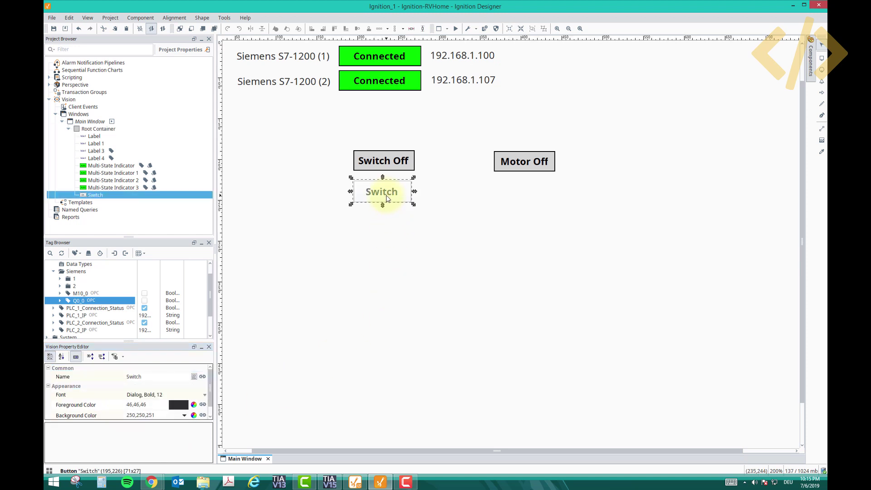
Bind the M10_0 tag to the Switch button in the Main Window
click(383, 230)
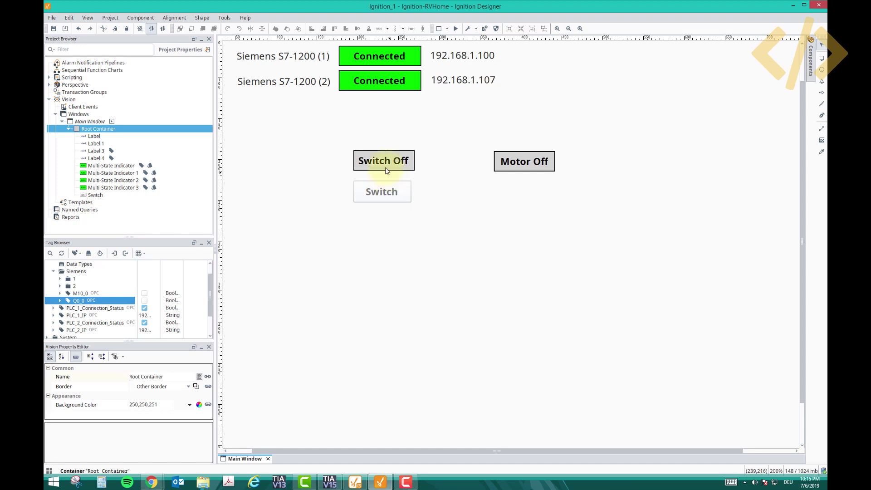
click(330, 482)
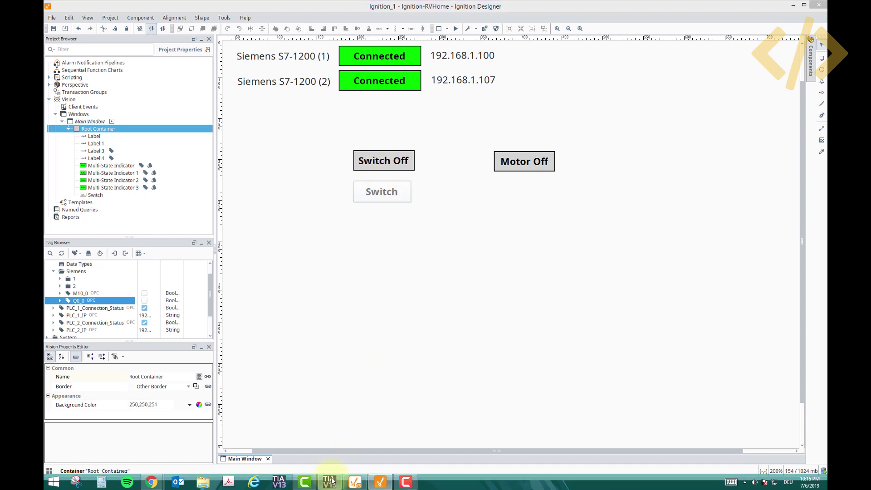
click(329, 482)
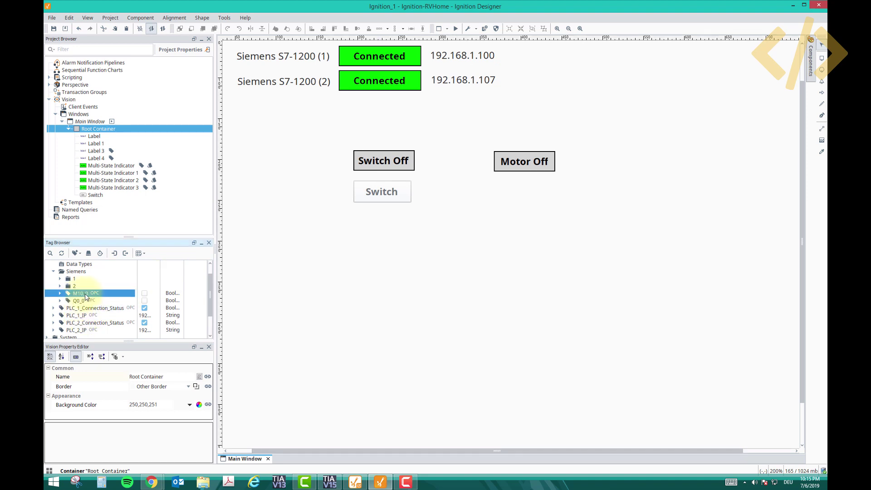
drag(80, 294, 375, 194)
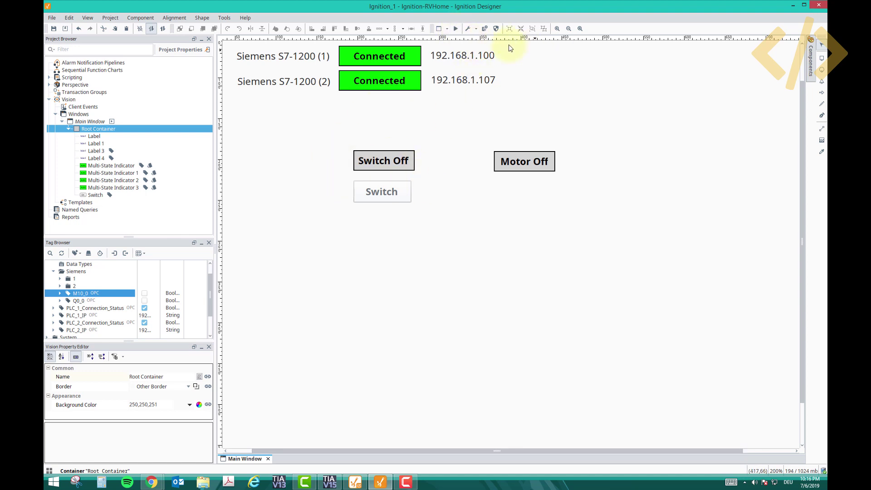
Preview the Main Window and arrange the Ignition Designer window beside a reduced TIA Portal window showing Network 1
click(456, 29)
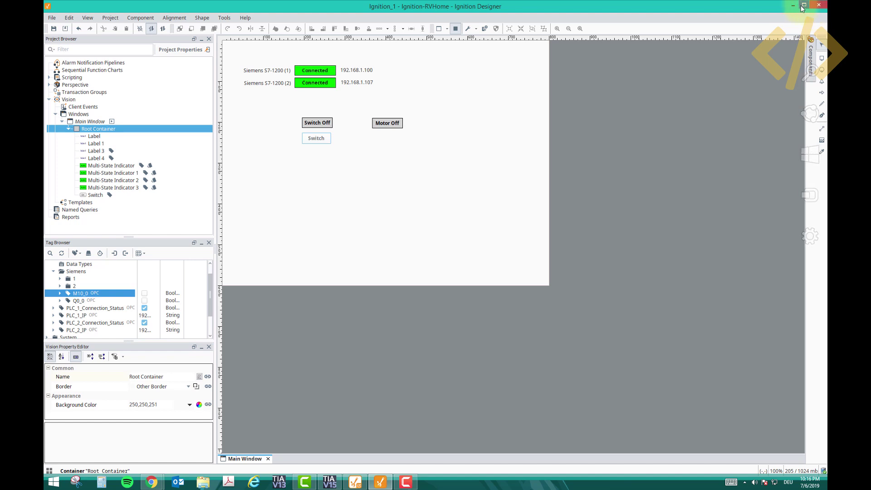
drag(781, 9, 756, 11)
drag(803, 35, 413, 43)
click(329, 482)
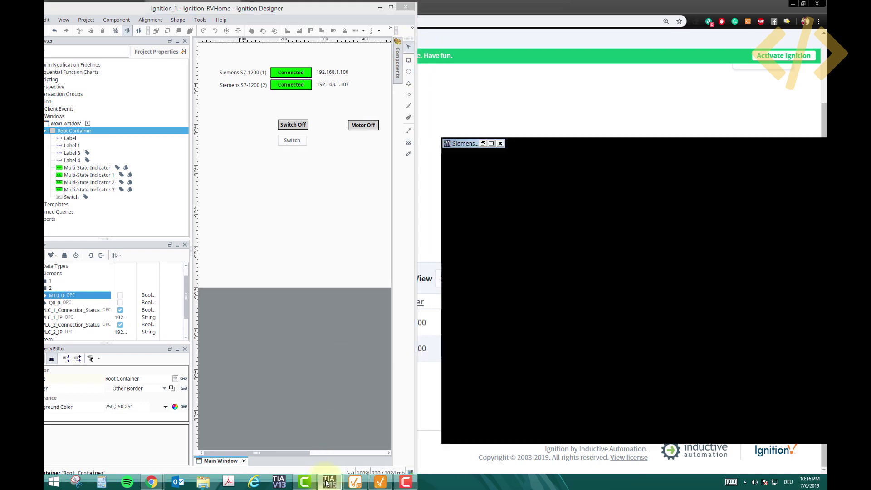
drag(546, 148, 528, 159)
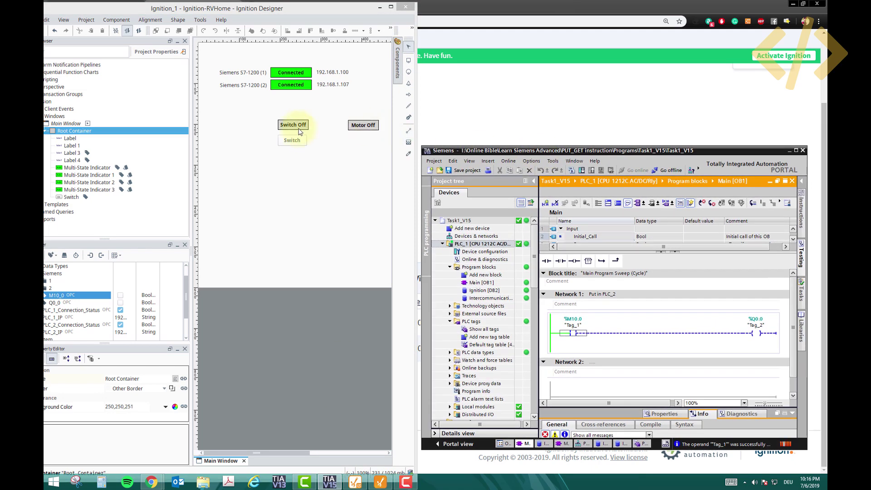
Try the Switch button in the preview, narrow the docked side panels and bring the whole Designer window into view
click(293, 141)
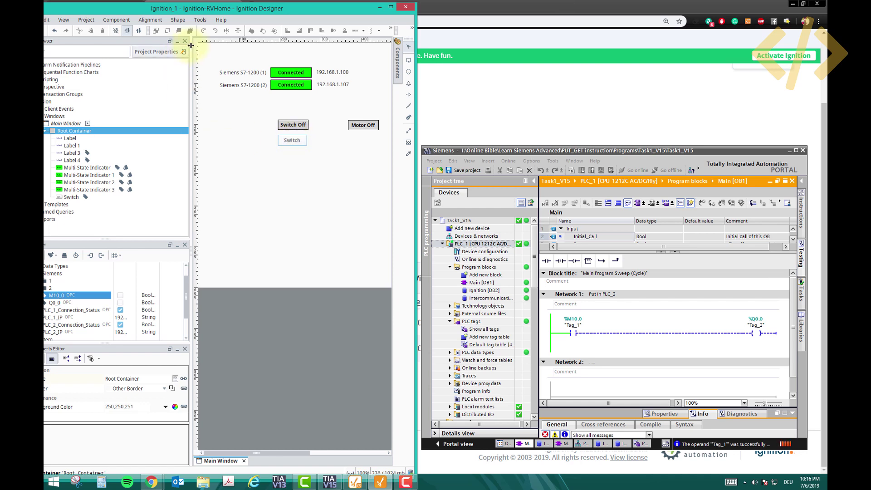
drag(191, 62, 153, 62)
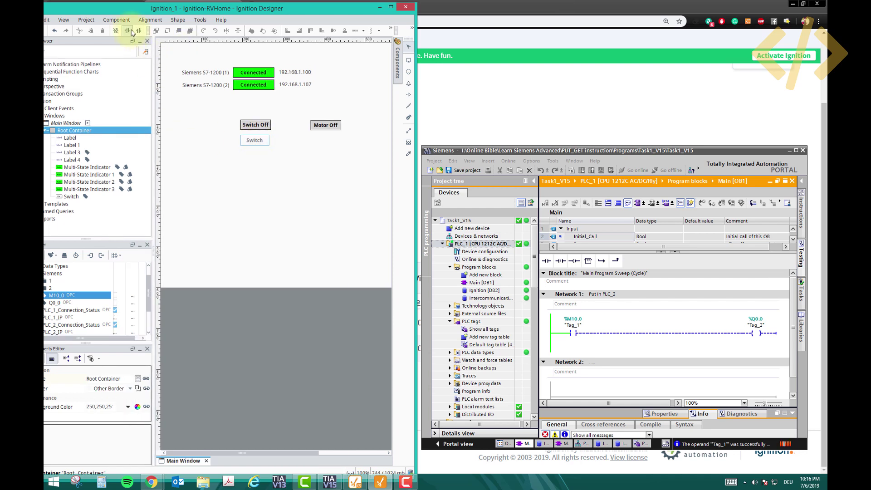
drag(132, 14, 157, 14)
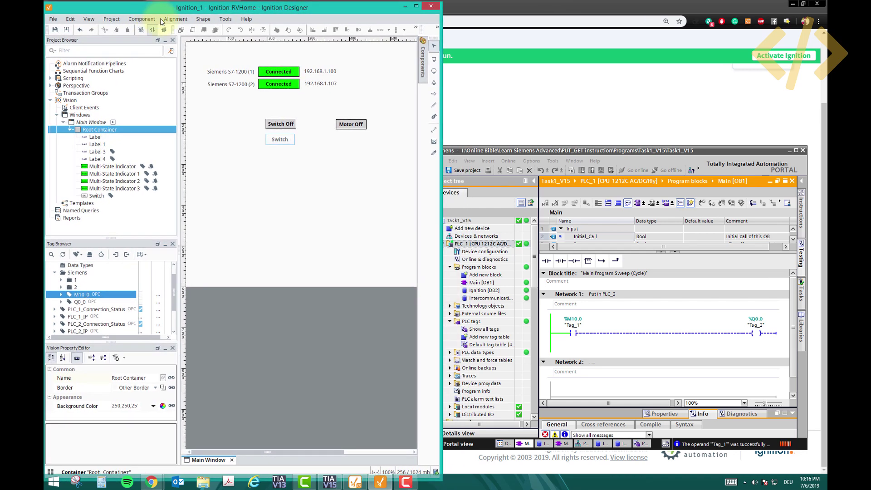
Set the project communication mode to Comm Read/Write and test the Switch button again in the preview
click(142, 19)
mouse_move(114, 21)
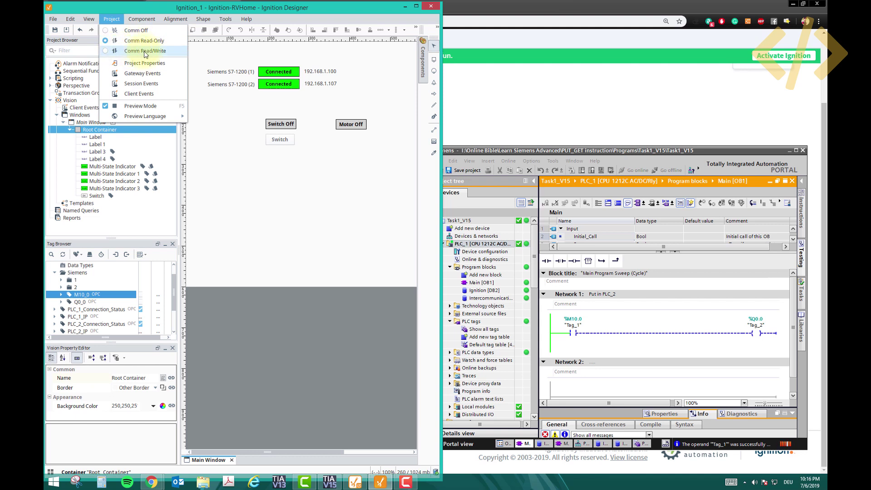
click(107, 51)
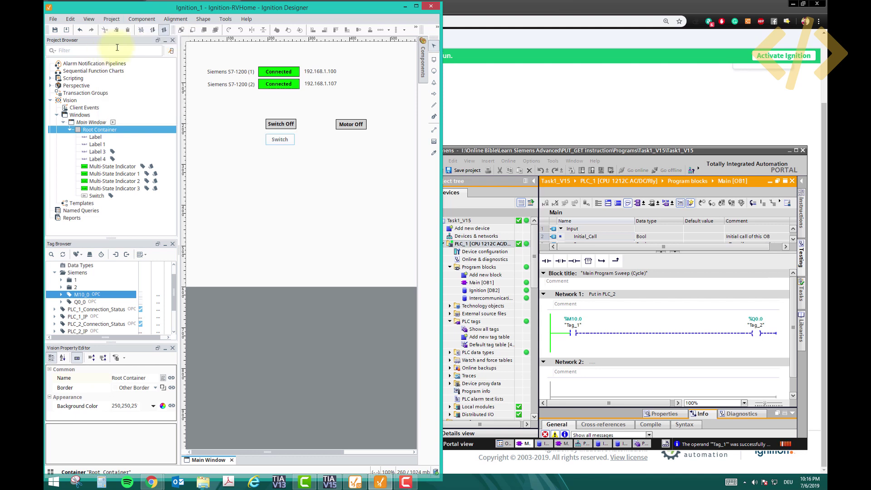
click(111, 18)
click(285, 131)
click(281, 144)
click(279, 142)
Leave the preview in a widened Designer window and review the Switch Off indicator's state styles without changing them
drag(441, 54, 536, 54)
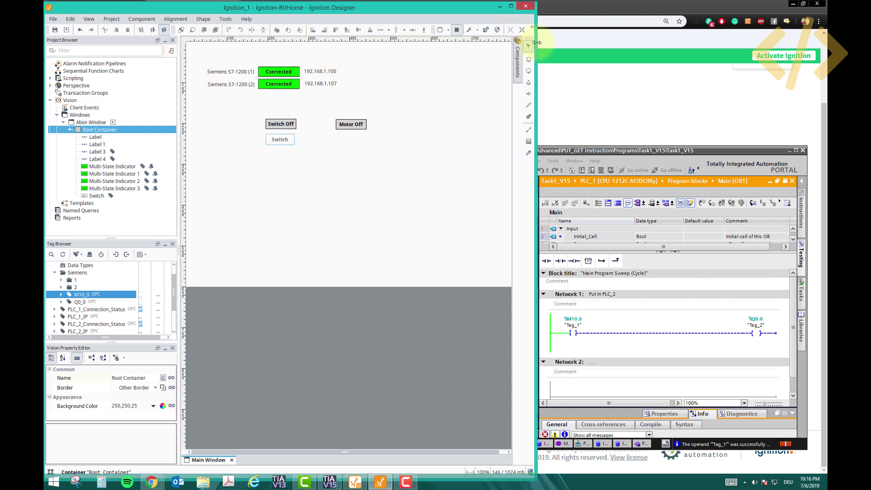
click(466, 33)
click(470, 61)
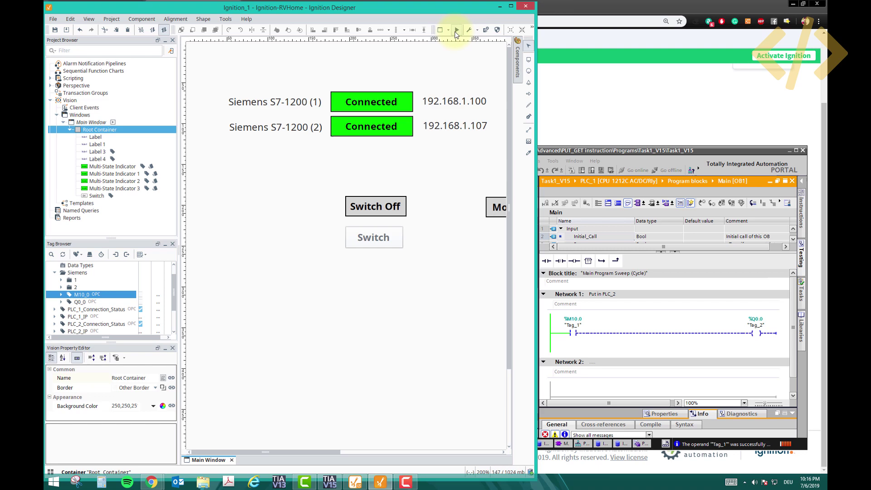
click(371, 209)
double_click(371, 208)
click(558, 350)
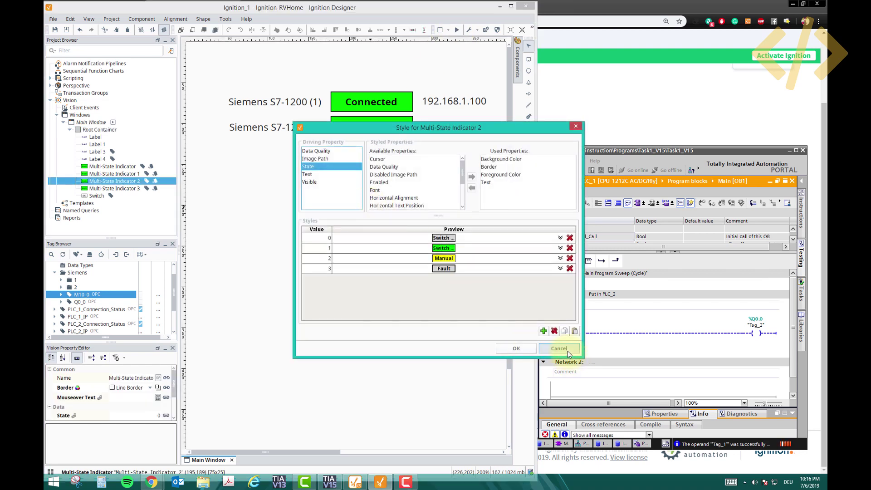
Inspect the Set Tag Value option for the Switch button's actionPerformed event, leaving the scripting unchanged
click(365, 240)
key(ctrl+j)
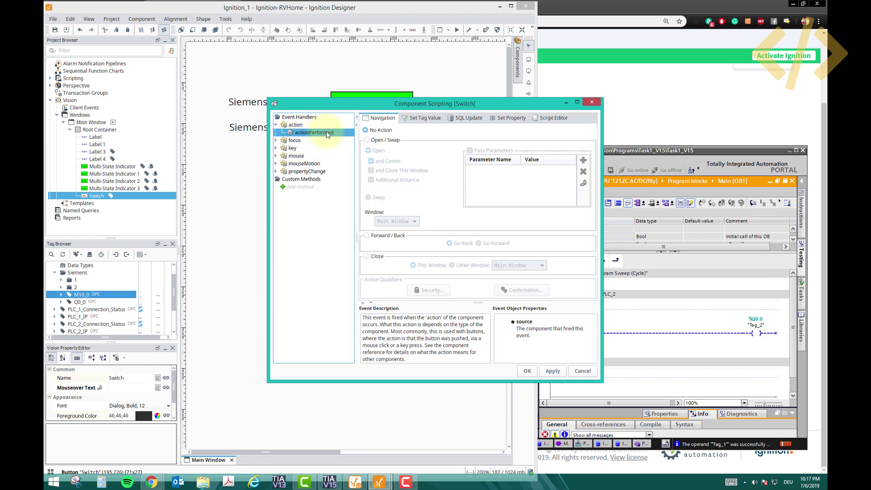
click(409, 122)
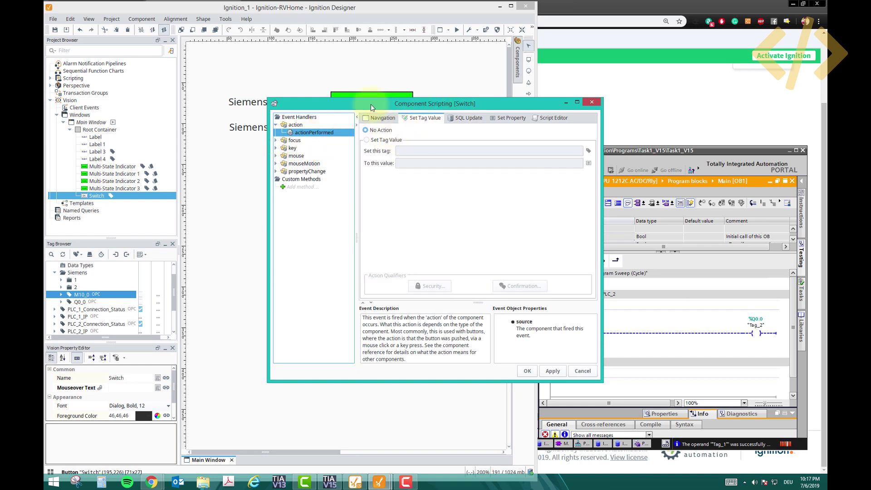
drag(455, 103, 404, 166)
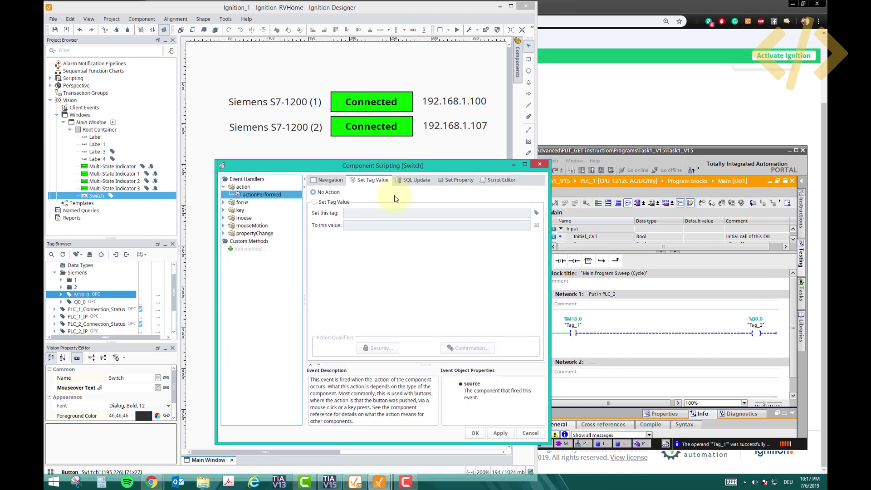
click(540, 164)
Add a 2-State Toggle component below the Switch button and bind it to the M10_0 tag
click(517, 61)
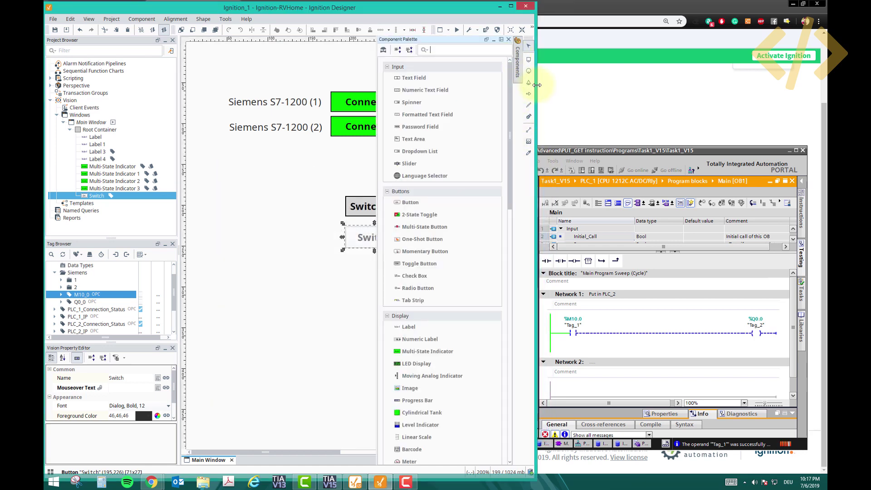
drag(537, 83, 768, 84)
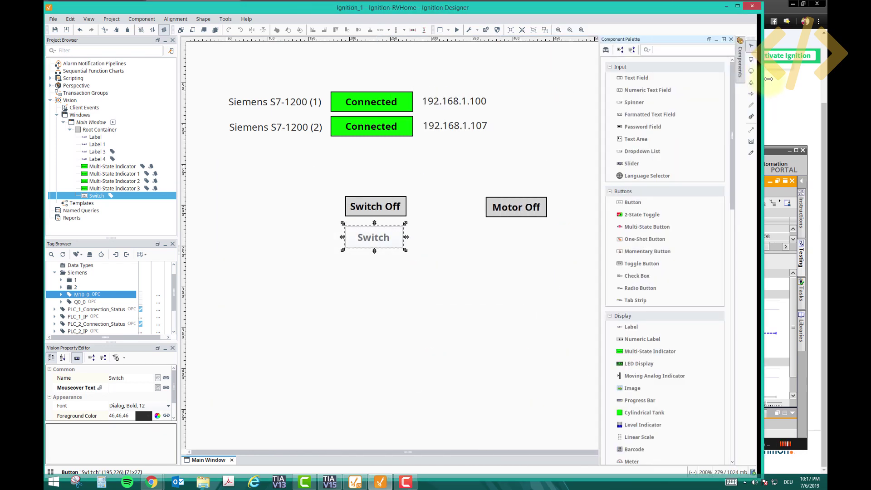
drag(656, 222, 378, 270)
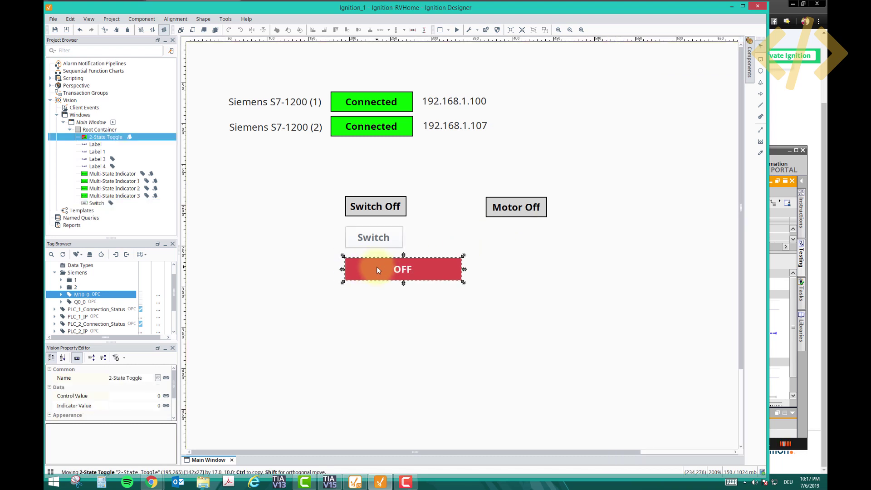
drag(217, 295, 358, 267)
Preview the Main Window and switch the 2-State Toggle on
click(456, 30)
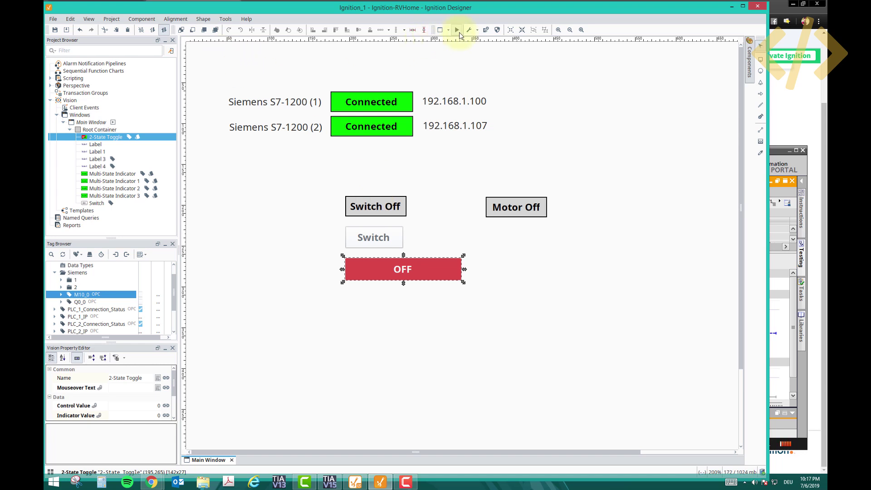
click(783, 156)
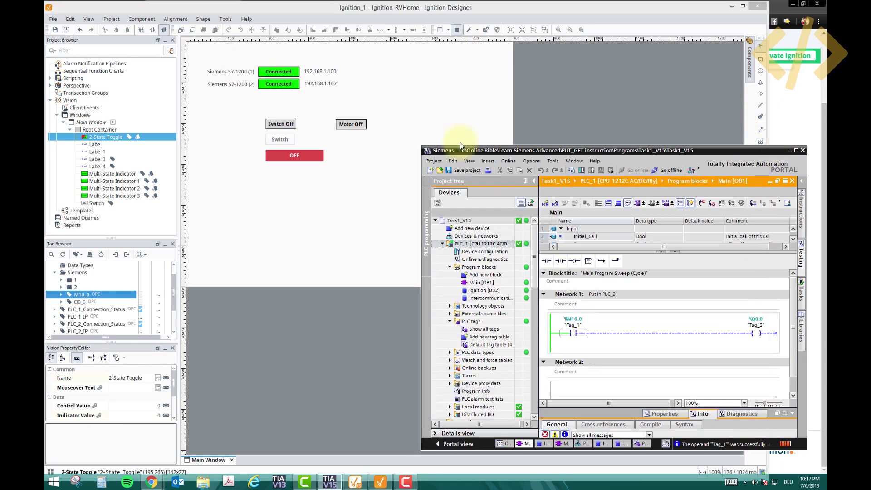
click(309, 155)
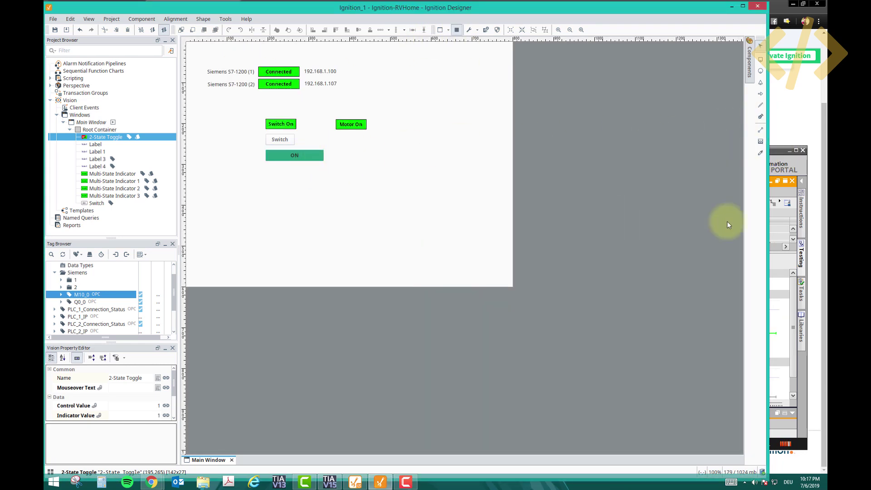
Place the Designer and TIA Portal windows side by side and operate the toggle while watching M10.0 and Q0.0 in Network 1
click(783, 152)
click(702, 136)
drag(767, 139, 476, 141)
drag(550, 155, 569, 160)
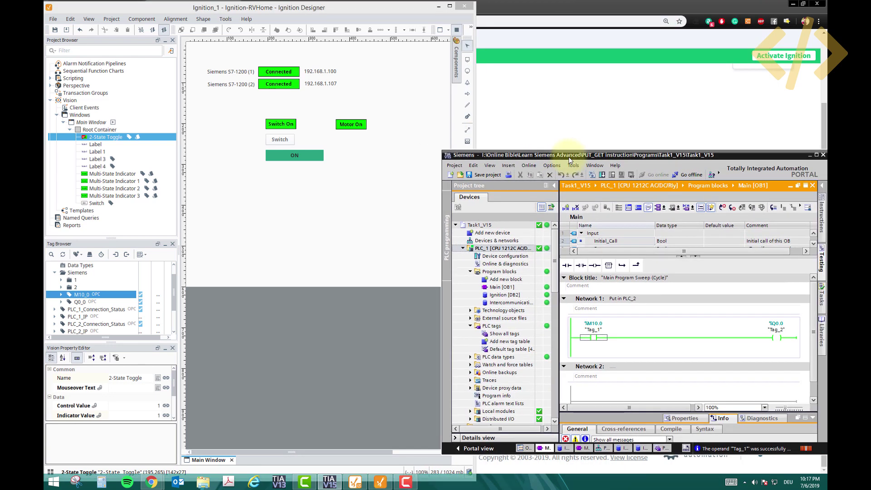
click(293, 156)
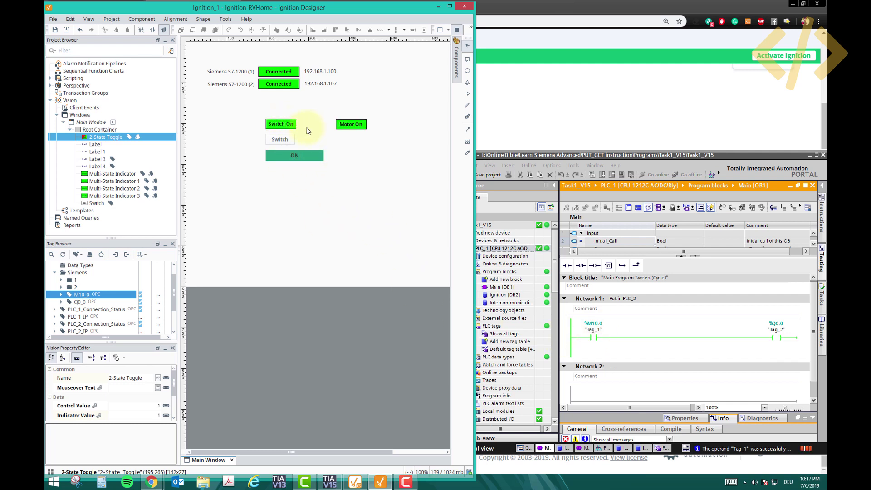
Leave the preview and delete the Switch button from the Main Window
click(457, 29)
scroll(346, 132, up, 1)
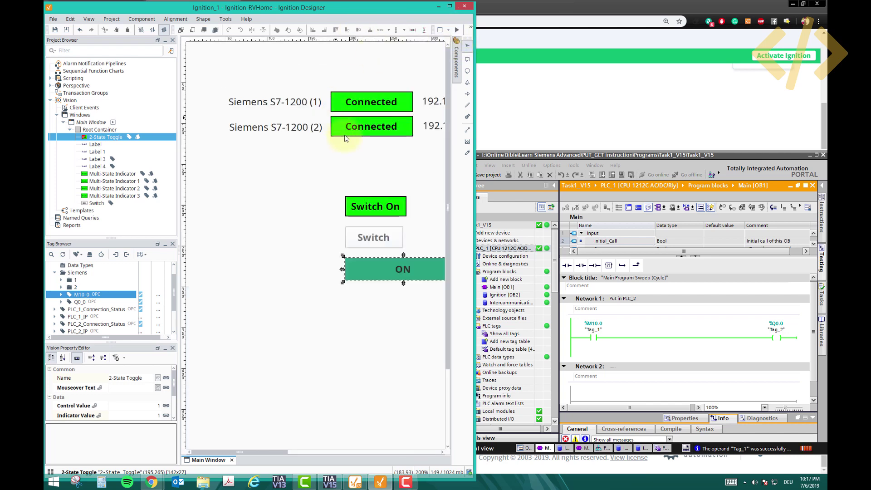
click(372, 244)
key(Delete)
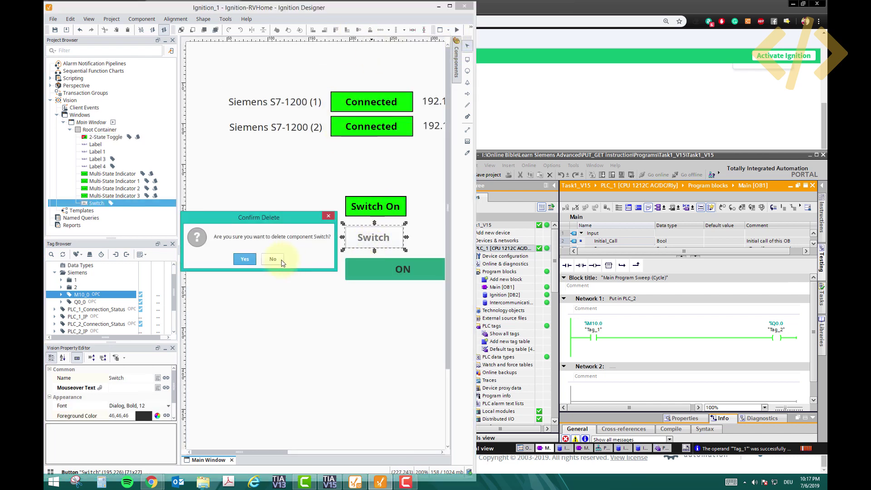
key(Return)
click(277, 262)
Move the 2-State Toggle up beside the Switch On indicator and delete that indicator
drag(399, 272, 265, 211)
click(282, 239)
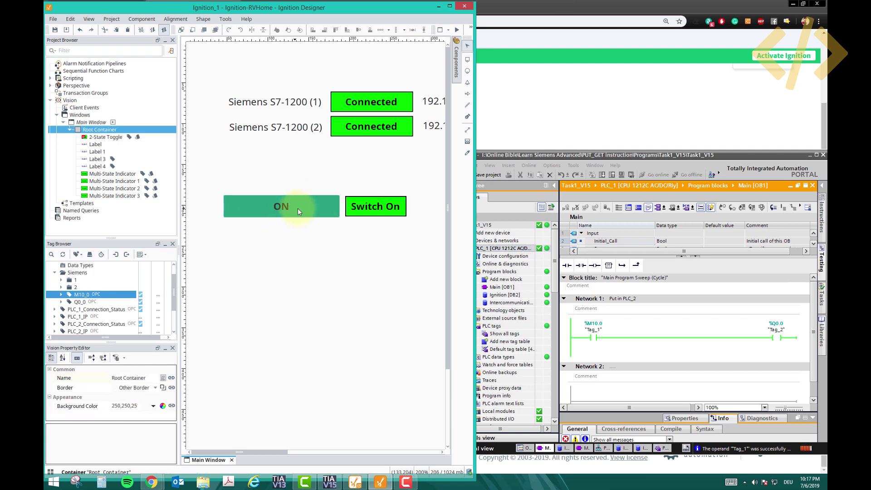
click(363, 209)
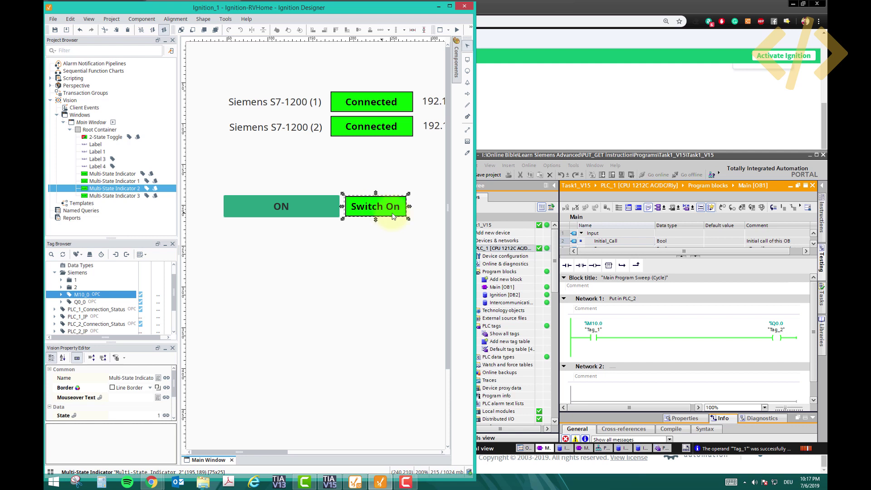
key(Delete)
click(243, 258)
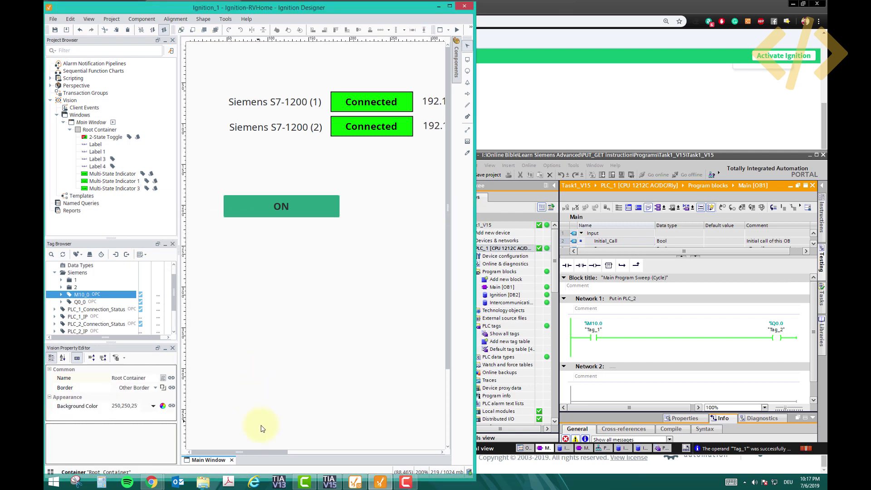
Move the Motor On indicator next to the 2-State Toggle and preview the Main Window again
drag(269, 453, 306, 452)
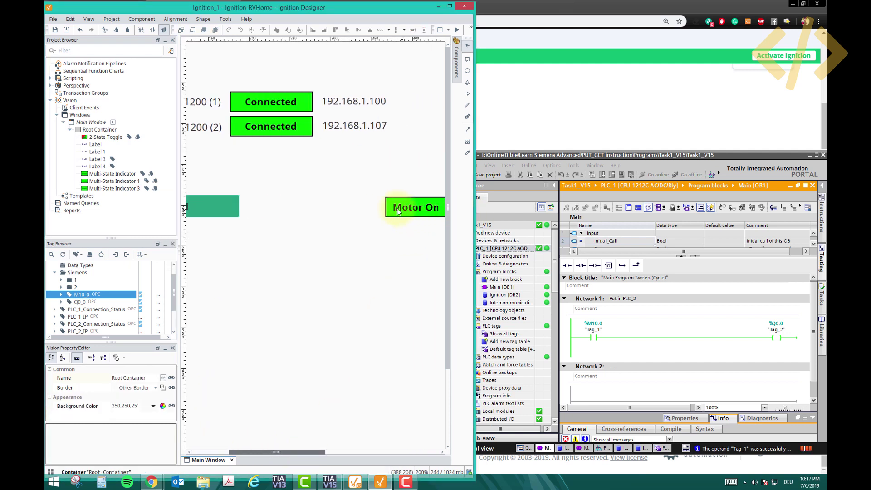
drag(396, 214, 262, 214)
click(287, 276)
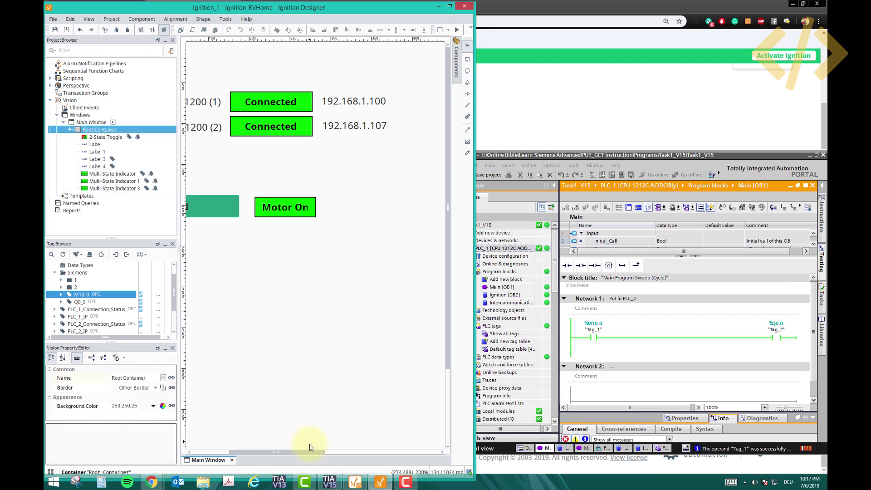
drag(302, 453, 268, 452)
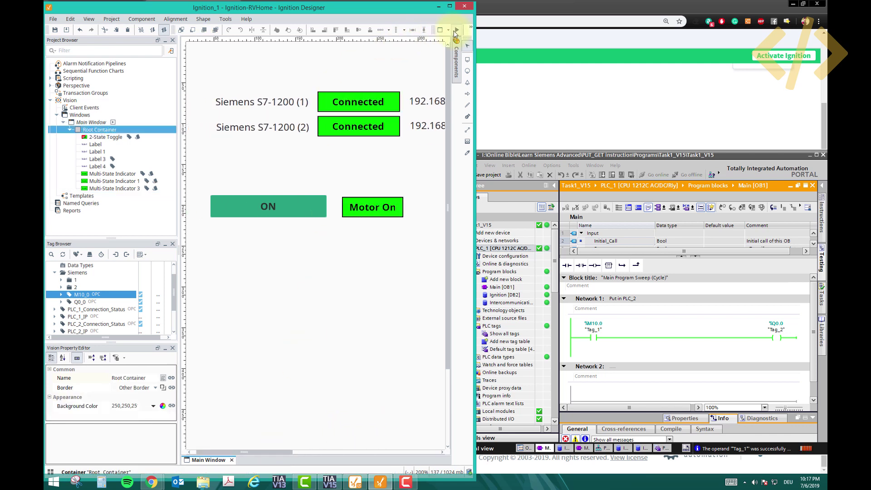
scroll(418, 115, down, 2)
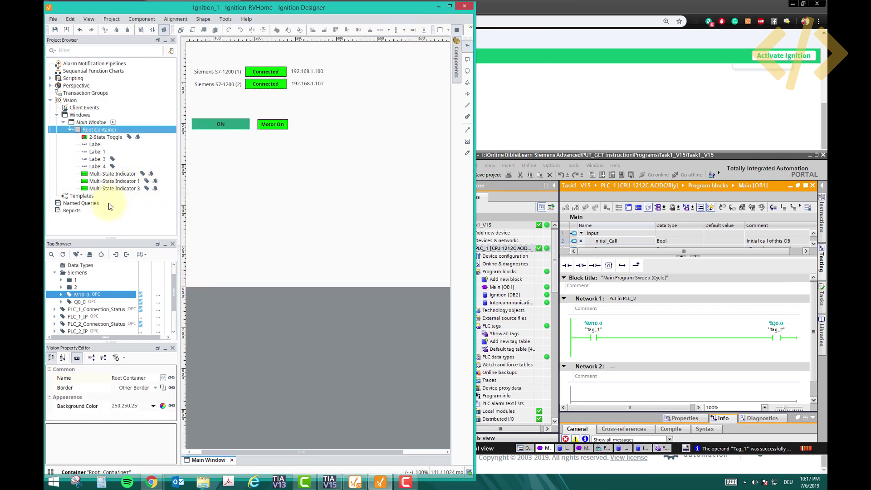
Narrow the Designer window to uncover the PLC program and operate the 2-State Toggle while watching M10.0 and Q0.0 in Network 1
drag(474, 125, 449, 123)
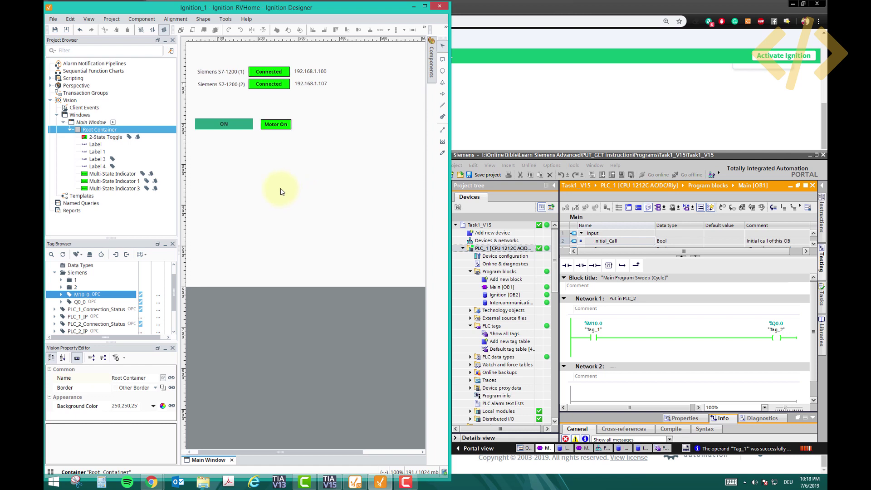
click(235, 126)
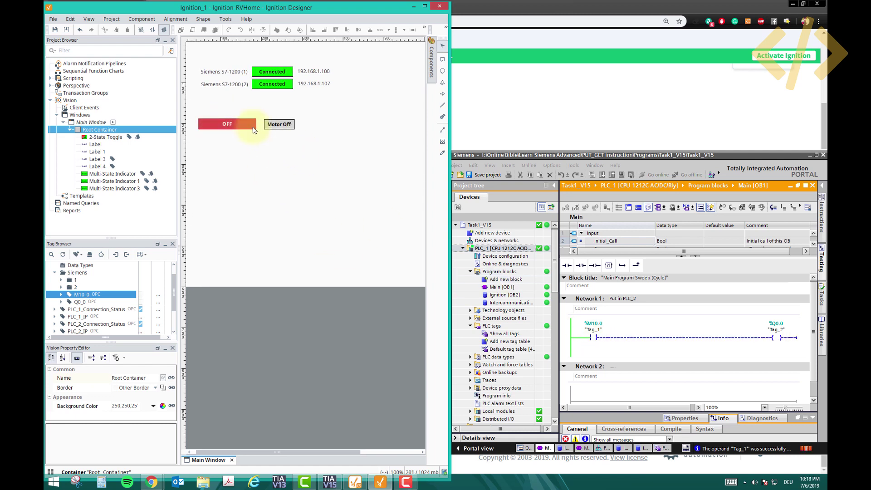
click(227, 126)
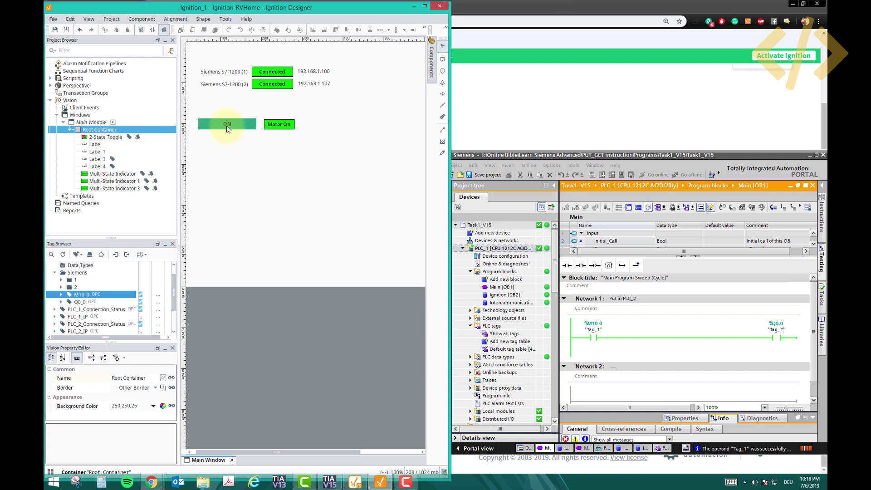
click(434, 66)
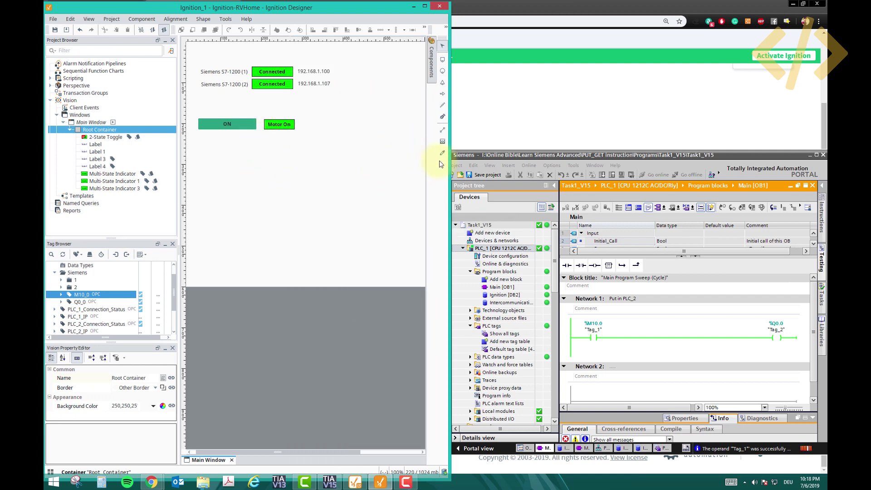
click(233, 124)
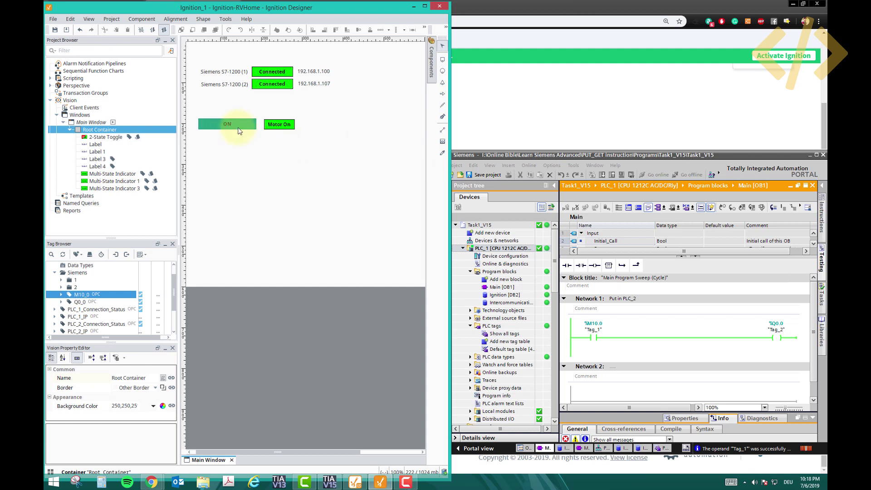
click(235, 127)
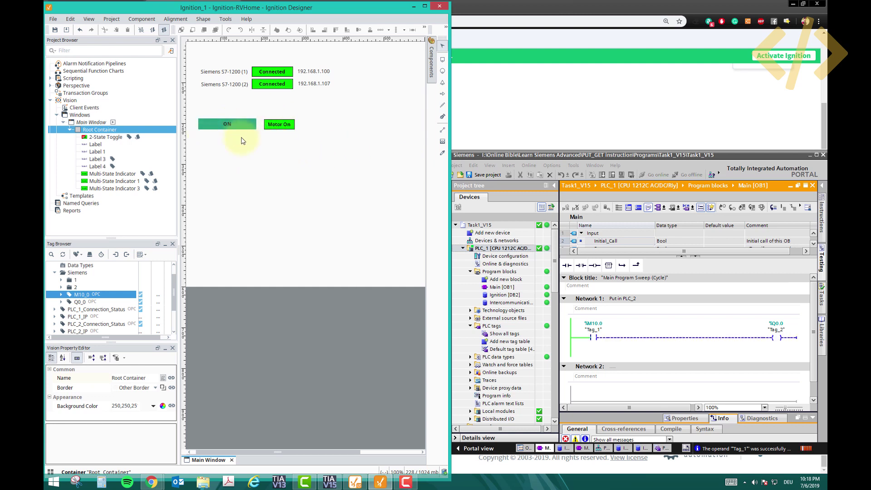
click(235, 127)
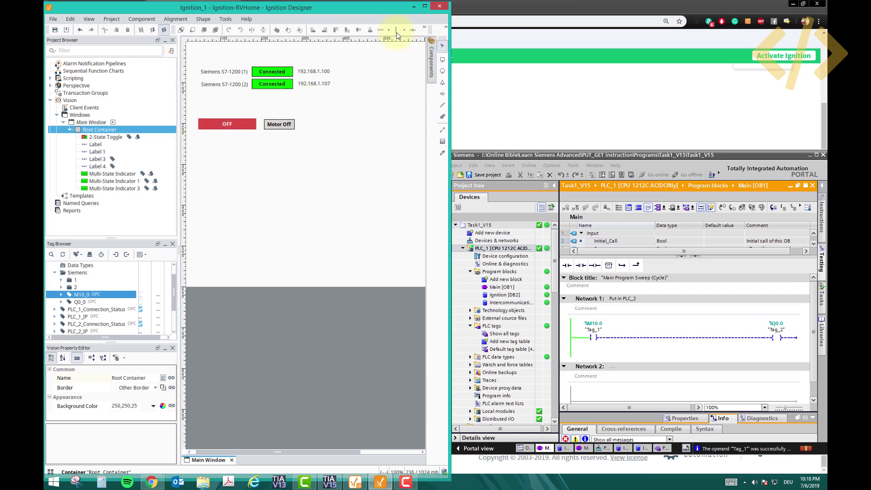
Widen the Designer window, leave the preview and place a Button component just below the 2-State Toggle
drag(449, 37, 574, 37)
scroll(434, 90, up, 1)
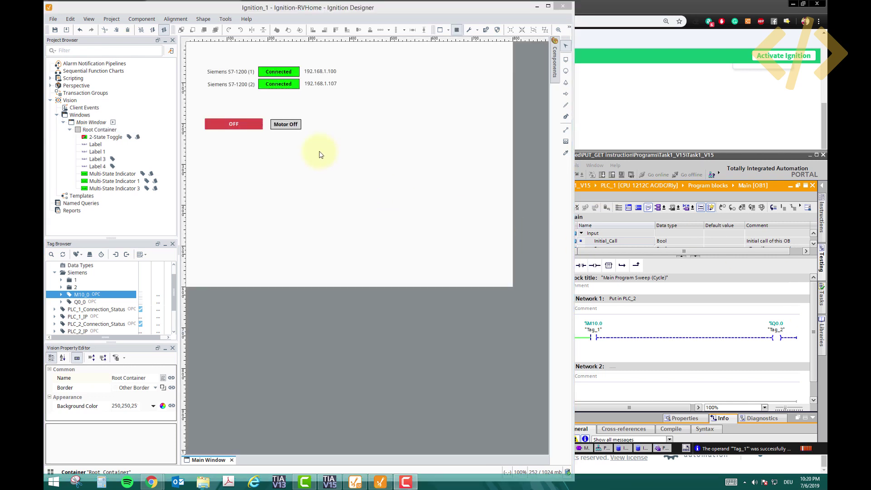
click(554, 59)
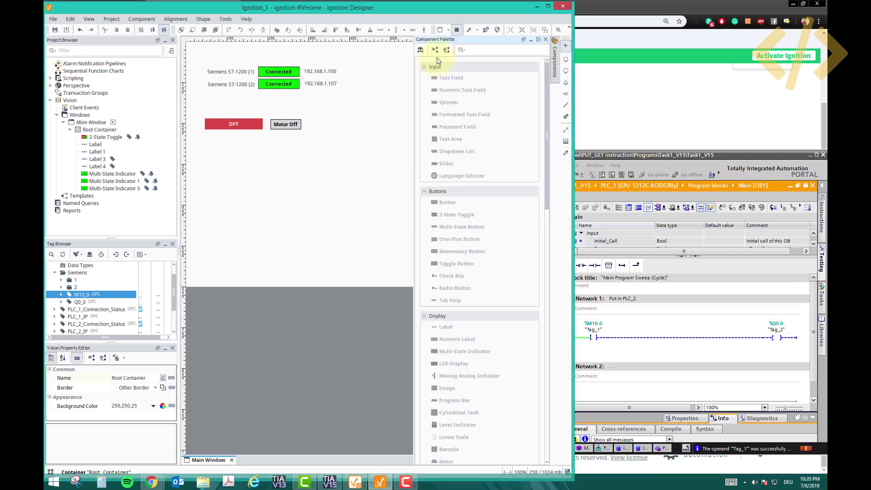
click(457, 30)
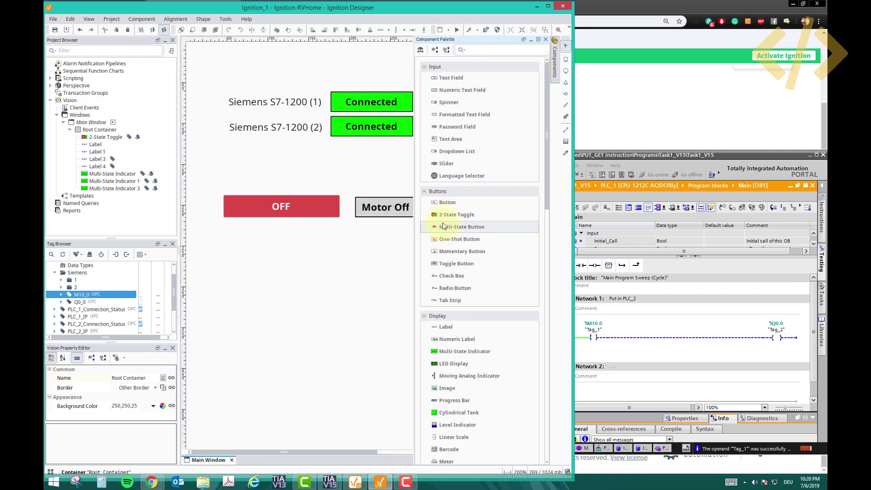
drag(448, 202, 271, 242)
key(ctrl+j)
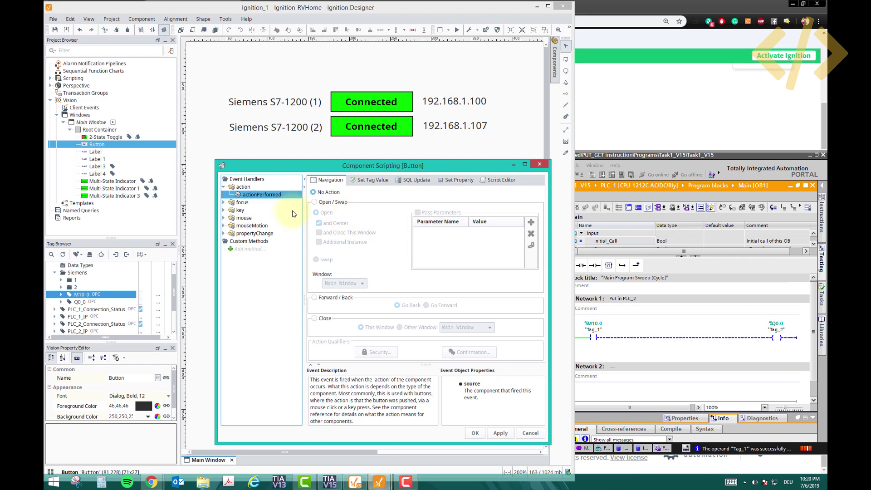
click(539, 165)
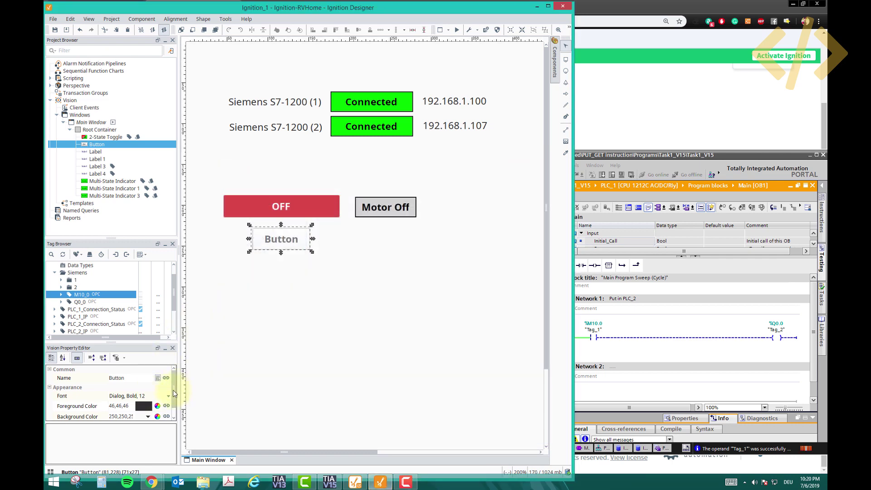
Set the new button's text to Start
scroll(174, 393, down, 1)
click(114, 416)
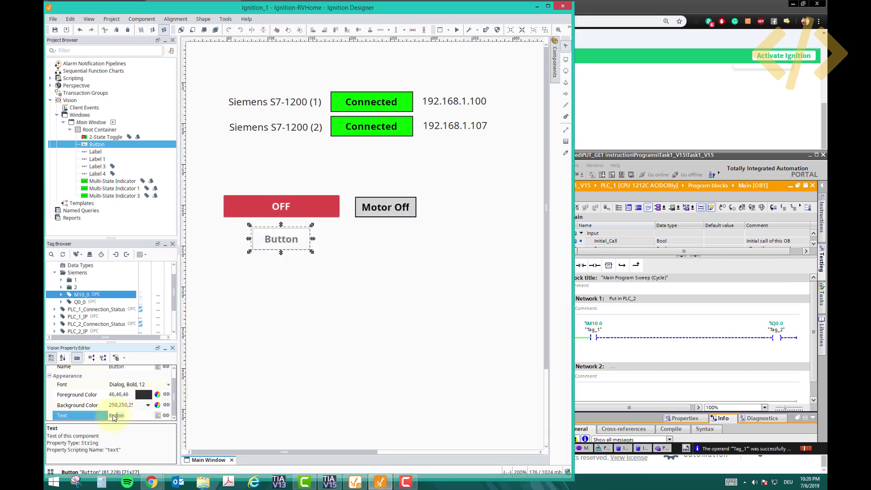
key(ctrl+a)
key(BackSpace)
text(Start)
key(Return)
click(336, 277)
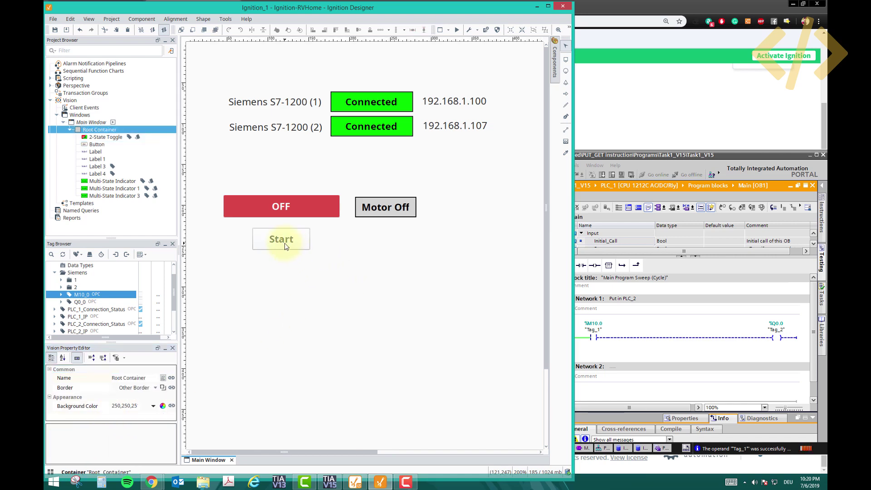
Open the Start button's component scripting and enable the Set Tag Value action for its mousePressed event
click(286, 245)
key(ctrl+j)
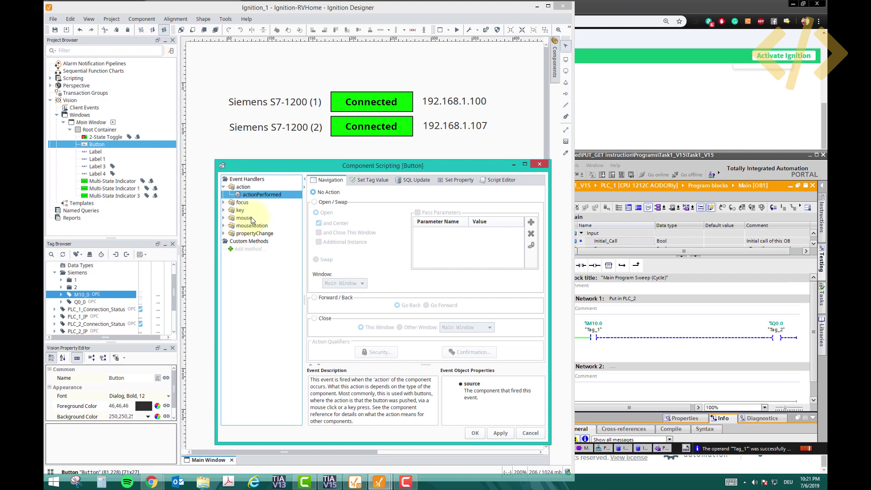
double_click(244, 218)
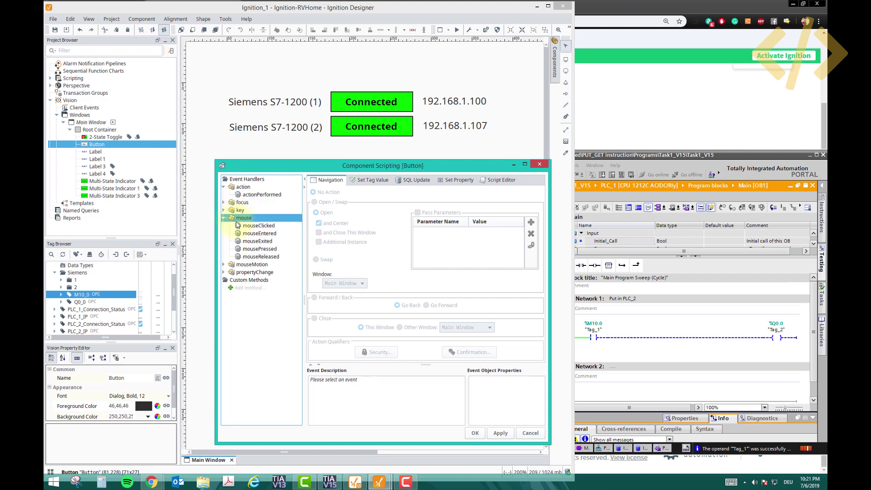
click(264, 255)
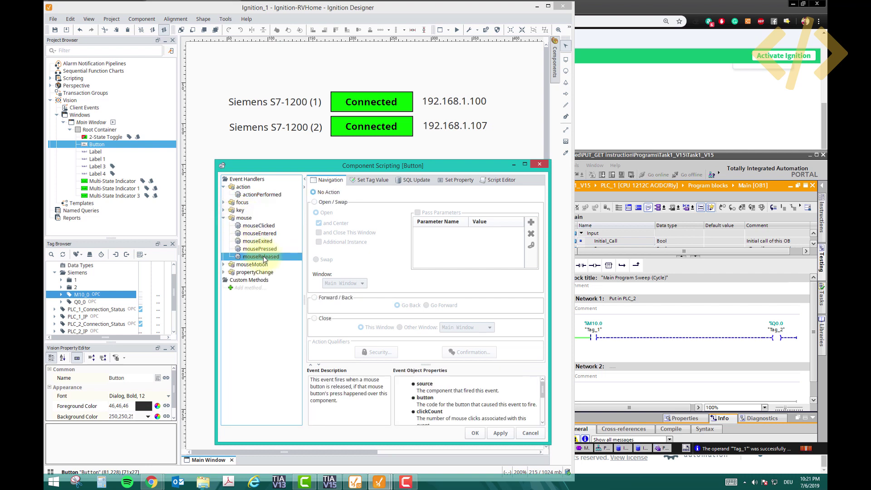
click(266, 249)
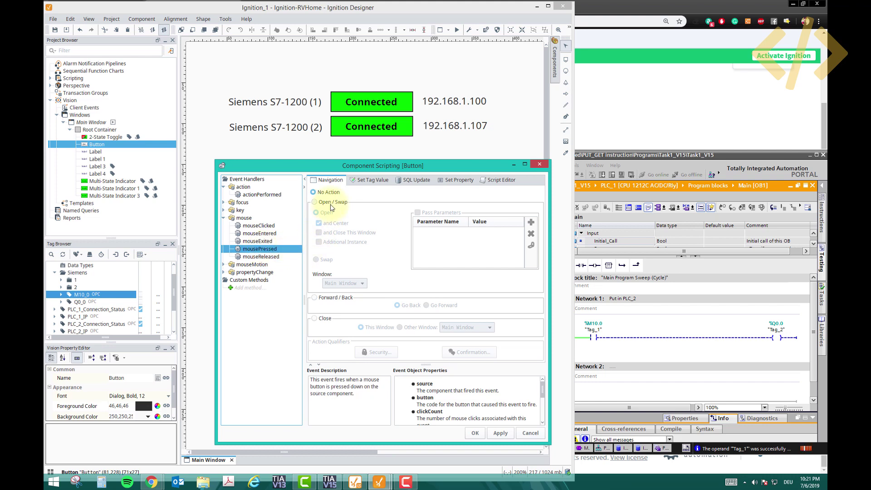
drag(402, 160, 362, 112)
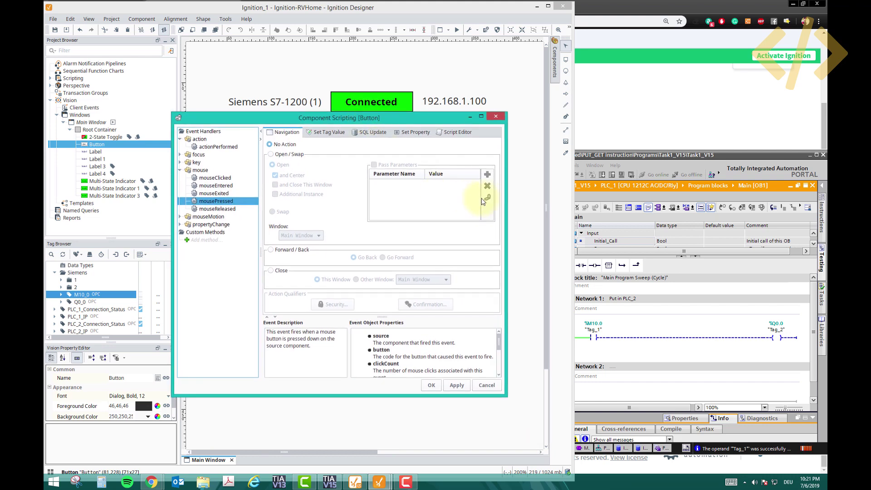
drag(525, 195, 565, 195)
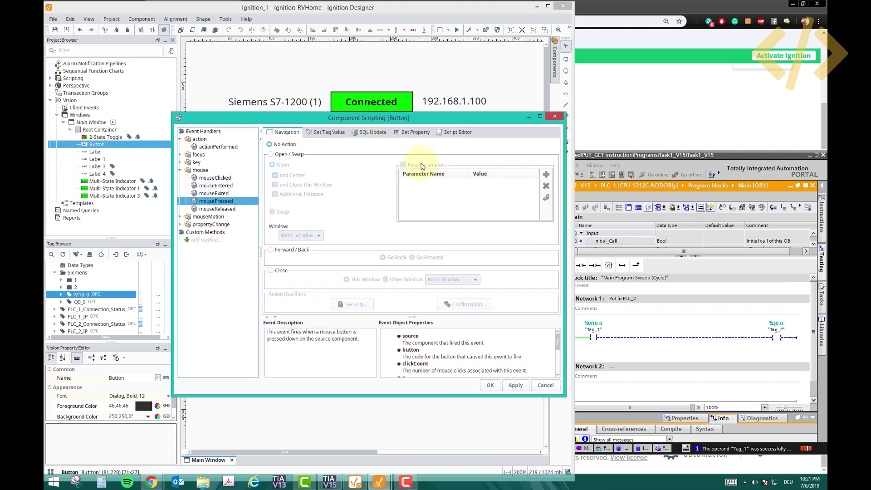
click(329, 133)
drag(376, 117, 417, 167)
click(323, 207)
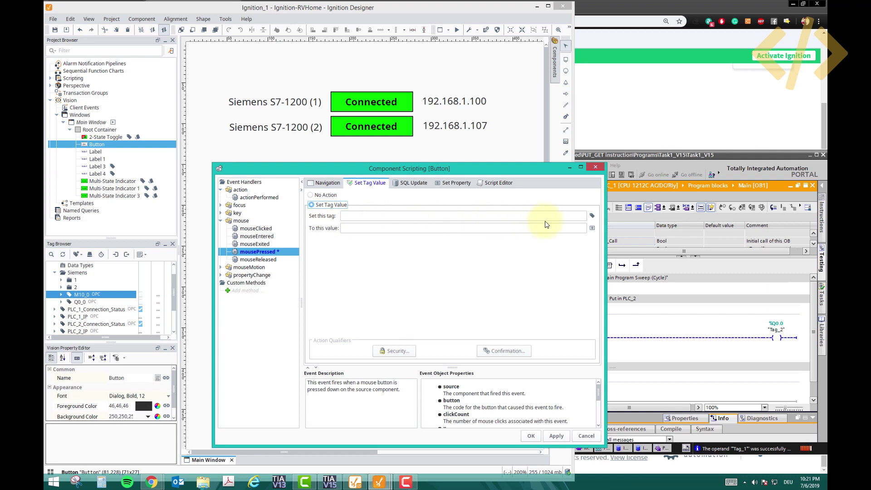
Have the mousePressed event set the tag [default]Siemens/M10_0 to the value 1 and apply the change
click(592, 216)
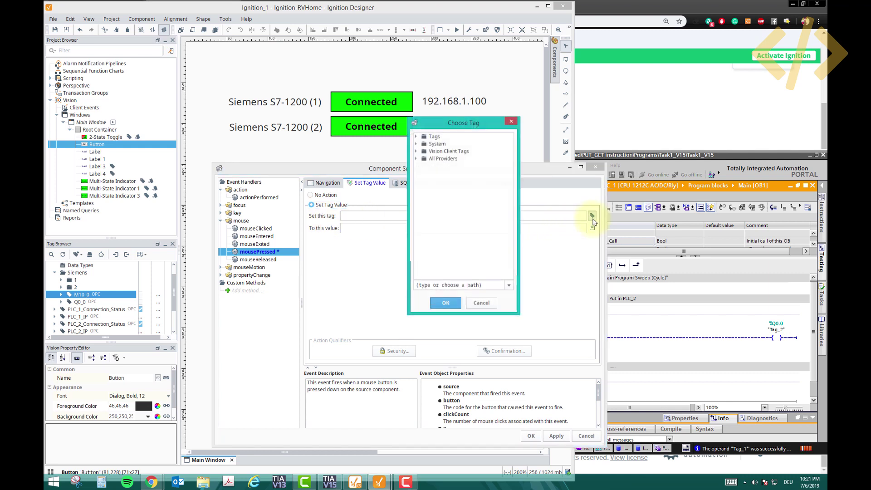
click(415, 138)
click(422, 144)
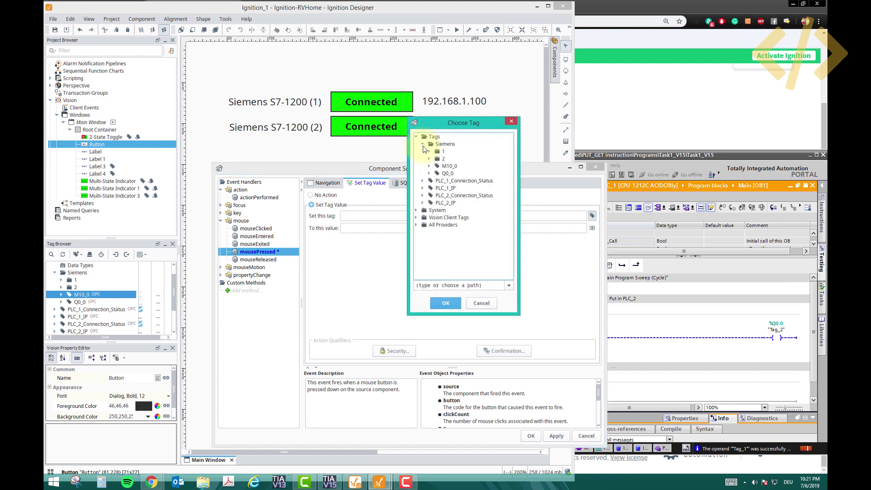
click(447, 167)
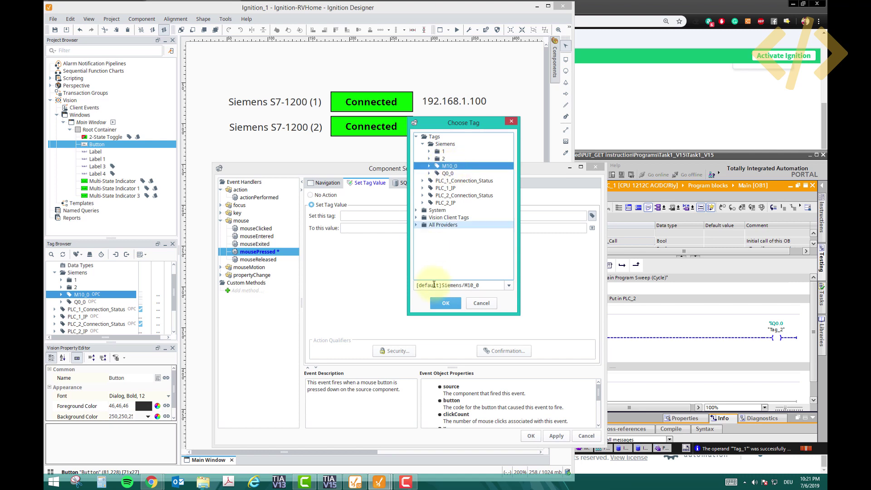
click(442, 303)
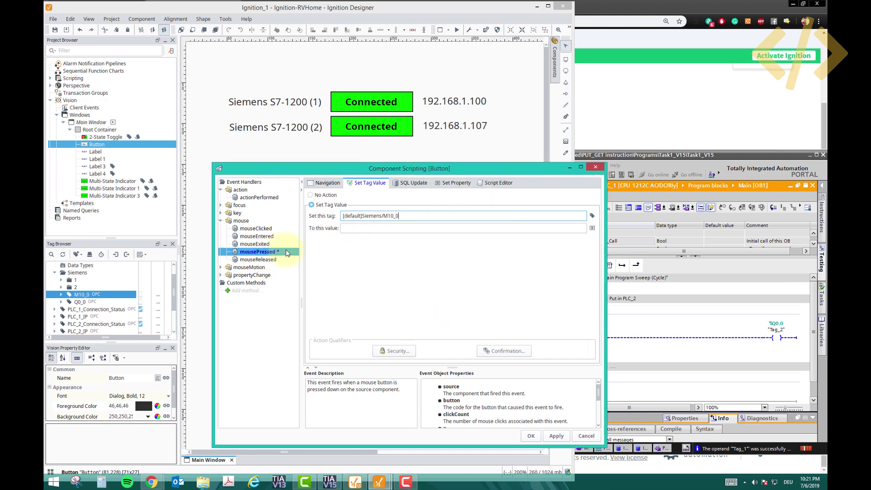
click(392, 228)
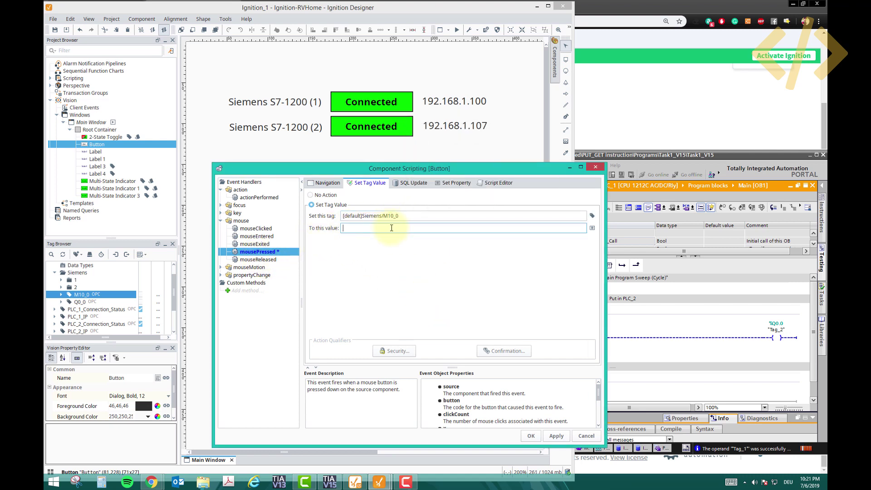
text(1)
click(555, 435)
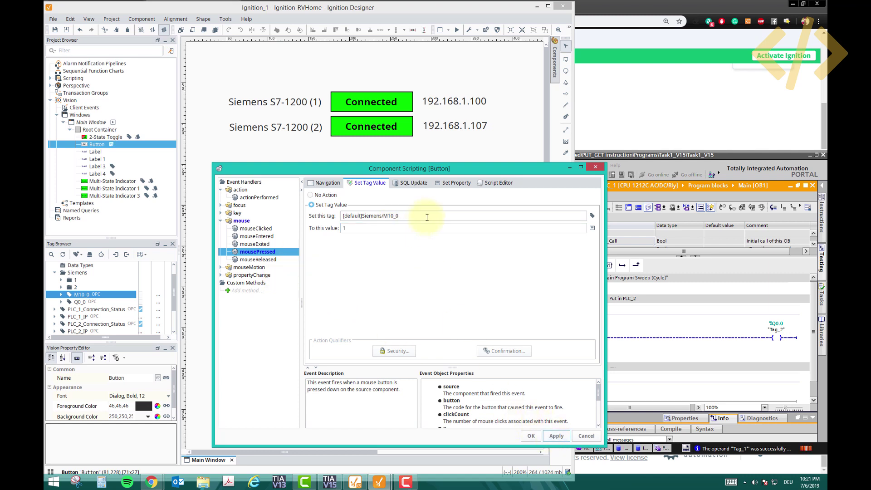
Have the Start button's mouseReleased event set the tag [default]Siemens/M10_0 to 0, check both mouse events and save the scripting
click(343, 216)
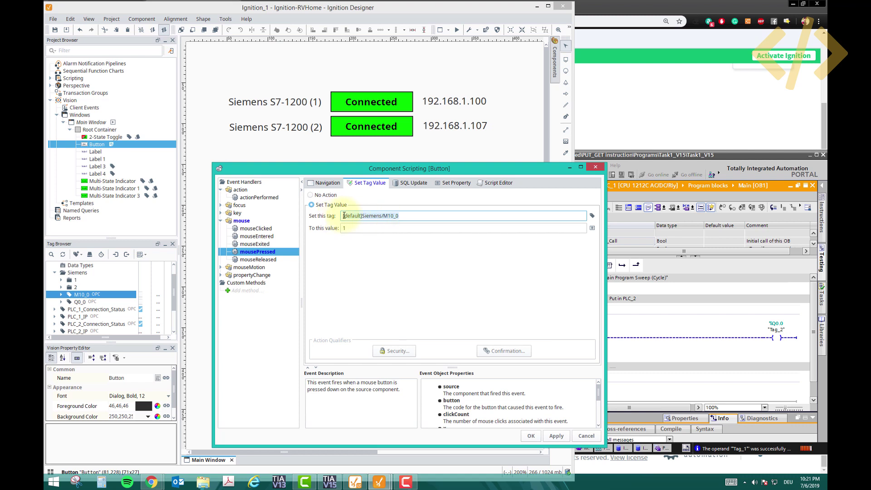
click(264, 260)
click(312, 205)
click(352, 216)
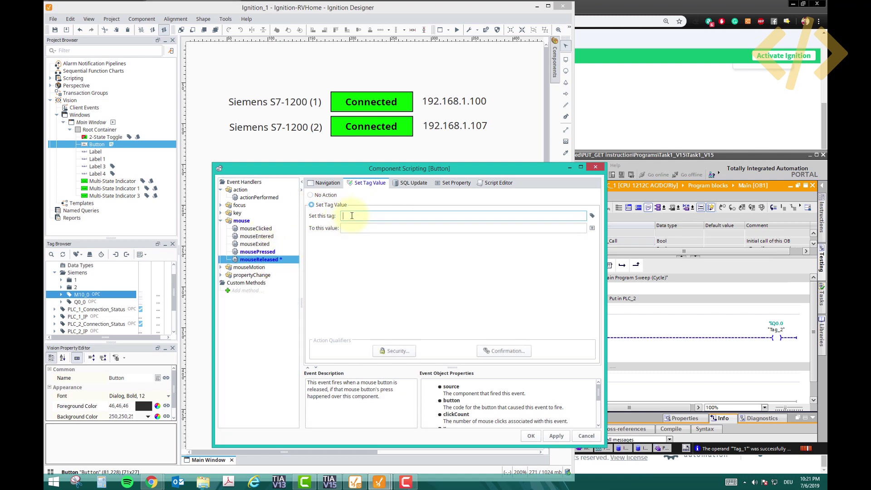
text([default]Siemens/M10_0)
click(364, 228)
text(0)
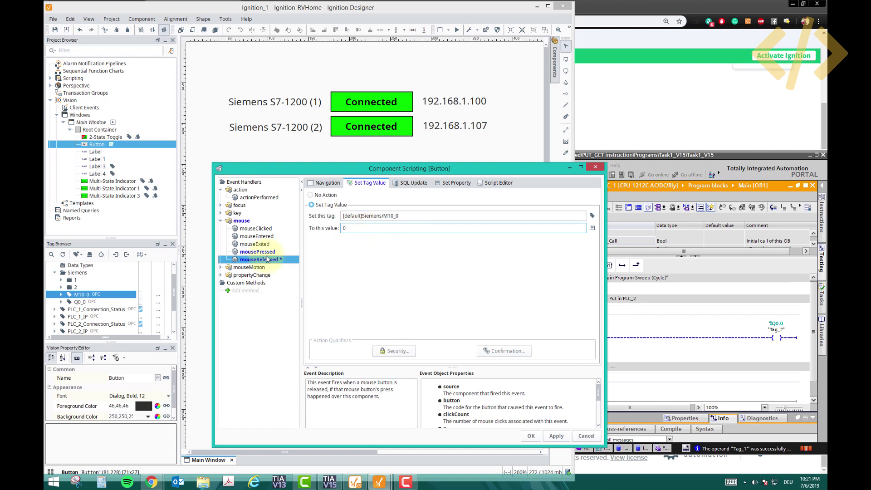
click(257, 251)
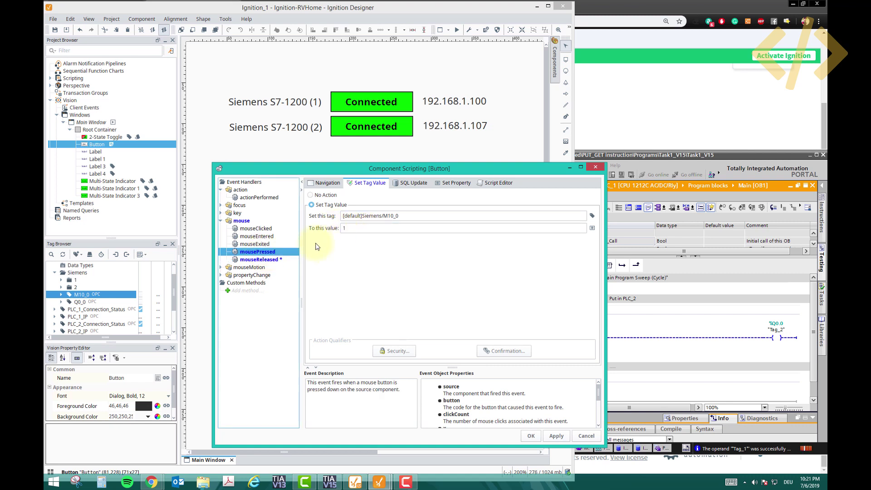
click(265, 260)
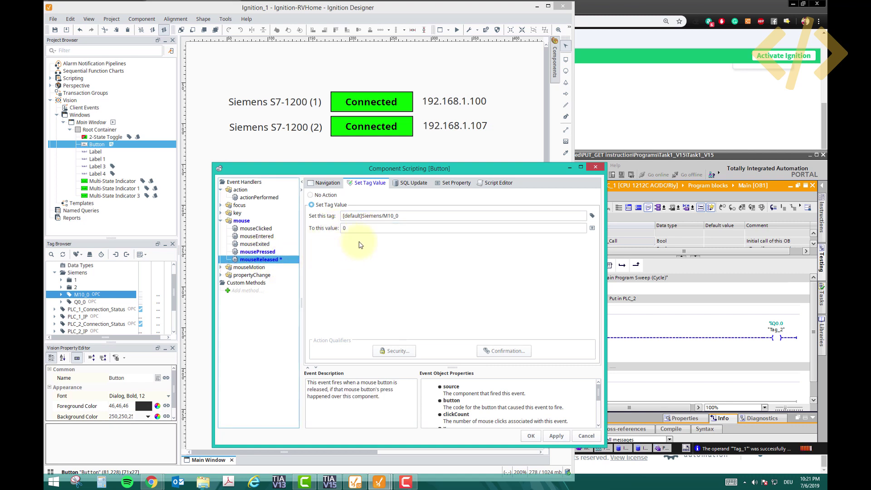
click(556, 436)
click(531, 436)
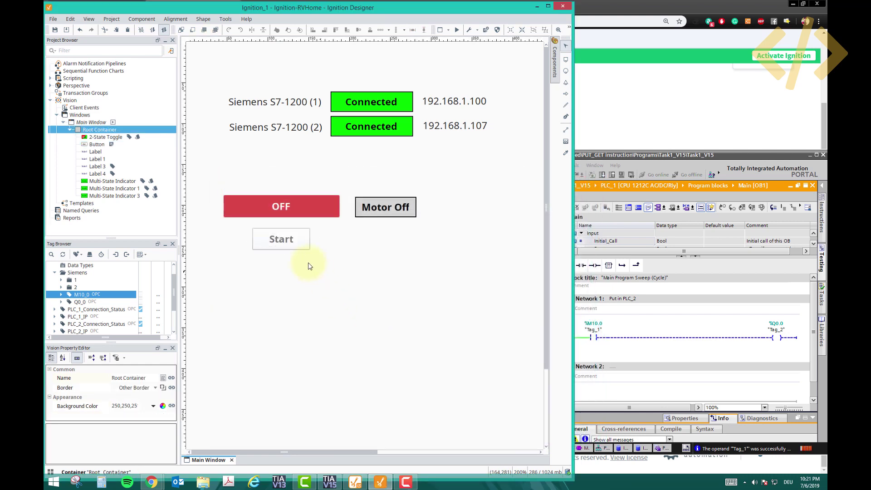
Narrow the 2-State Toggle from both sides so that it matches the width of the Start button below it
click(281, 206)
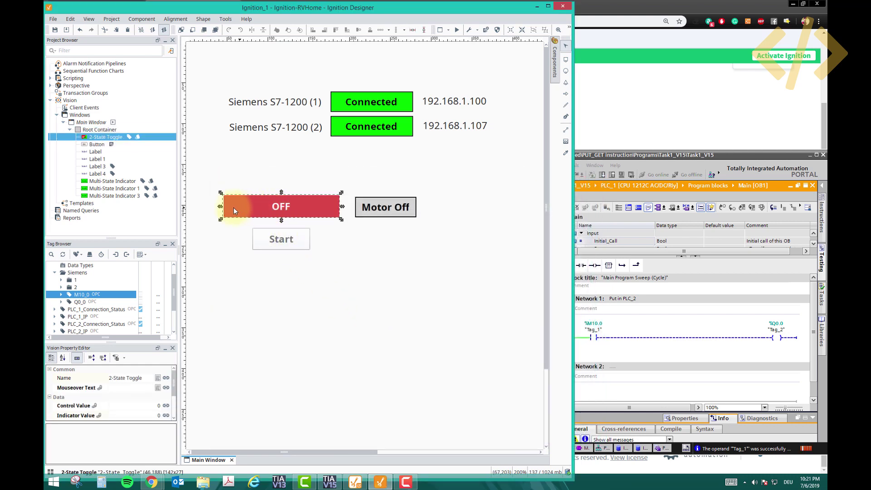
drag(223, 207, 253, 212)
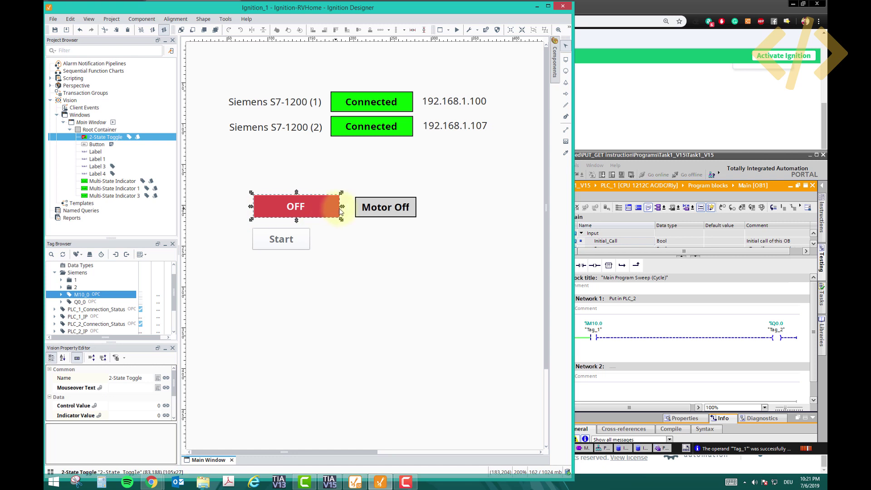
drag(339, 208, 312, 212)
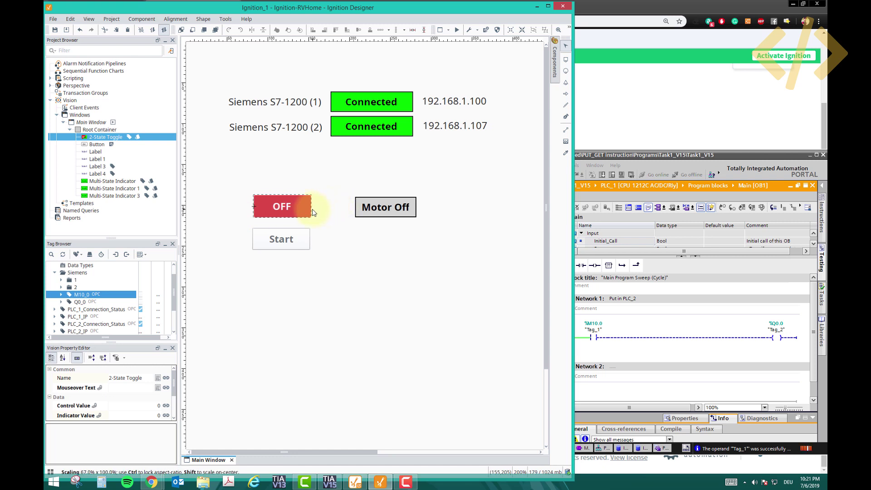
Move the Start button up close beneath the toggle and place the Motor Off indicator beside the two controls
click(305, 237)
drag(295, 247, 298, 240)
click(330, 243)
drag(366, 210, 342, 220)
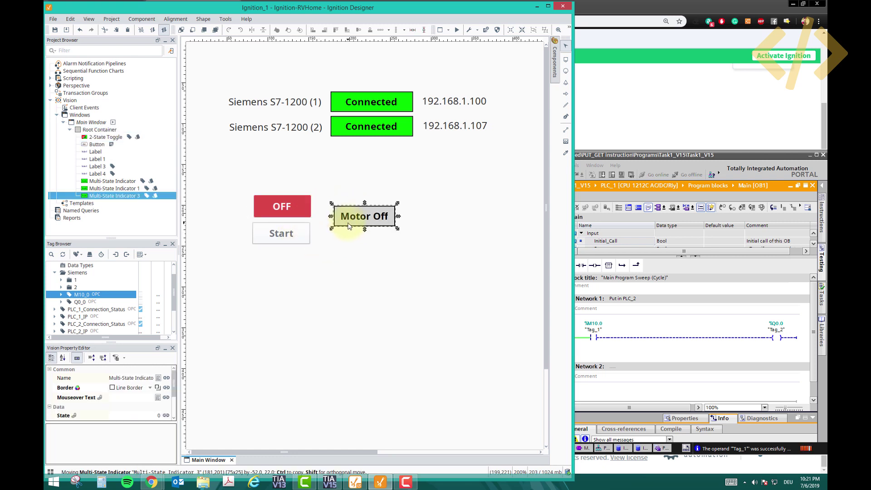
click(365, 62)
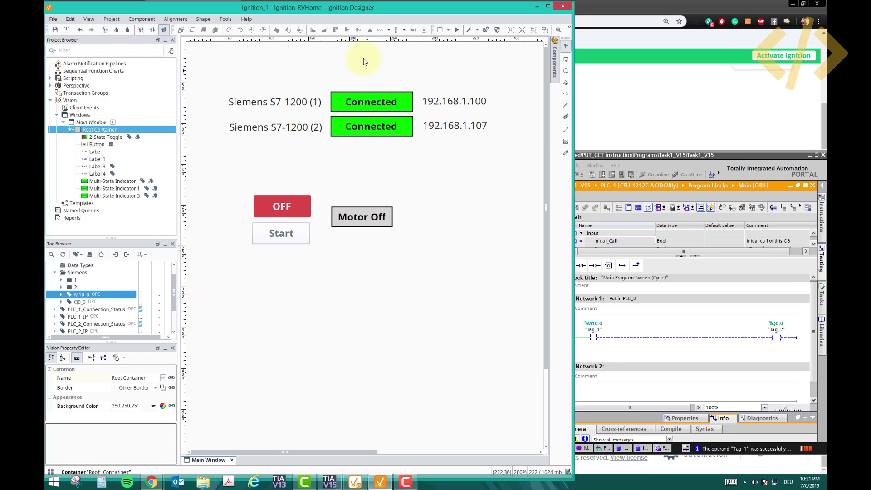
Run the window in preview mode and arrange the Designer and TIA Portal windows side by side
click(457, 29)
drag(604, 154, 550, 155)
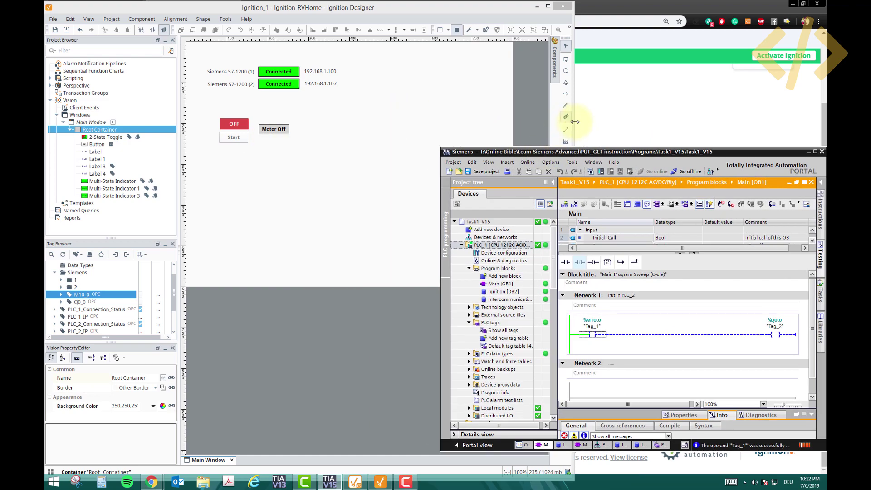
drag(574, 121, 396, 121)
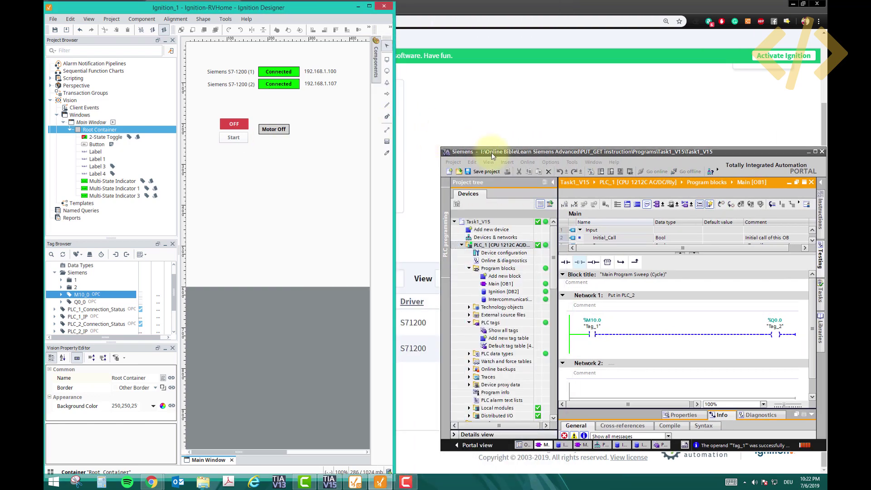
drag(492, 153, 447, 91)
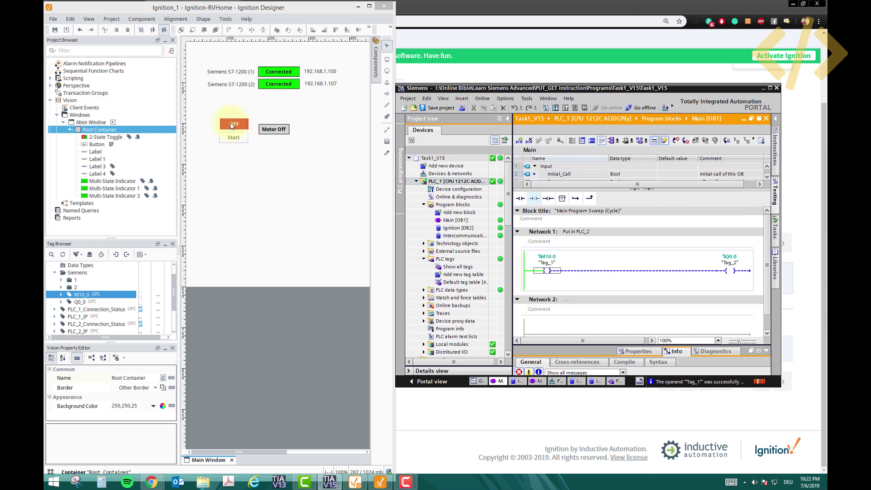
Test the momentary Start button by holding and releasing it repeatedly while watching the motor indicator and ladder Network 1
click(232, 142)
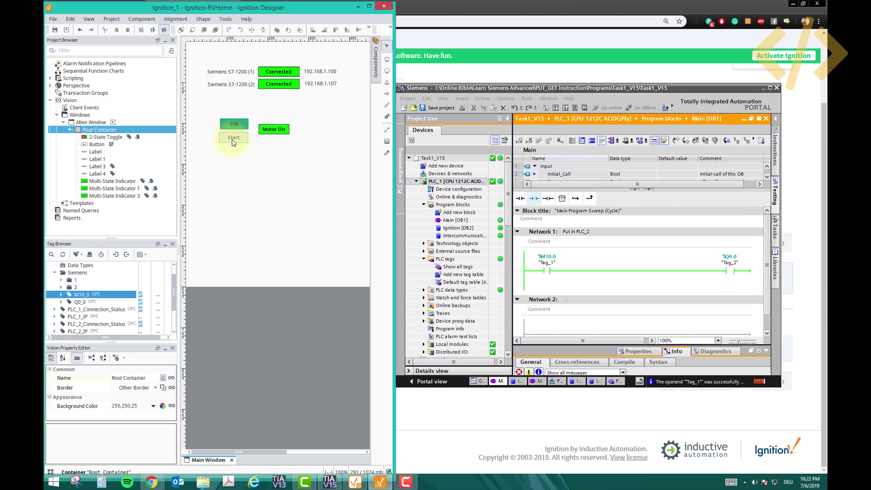
click(234, 143)
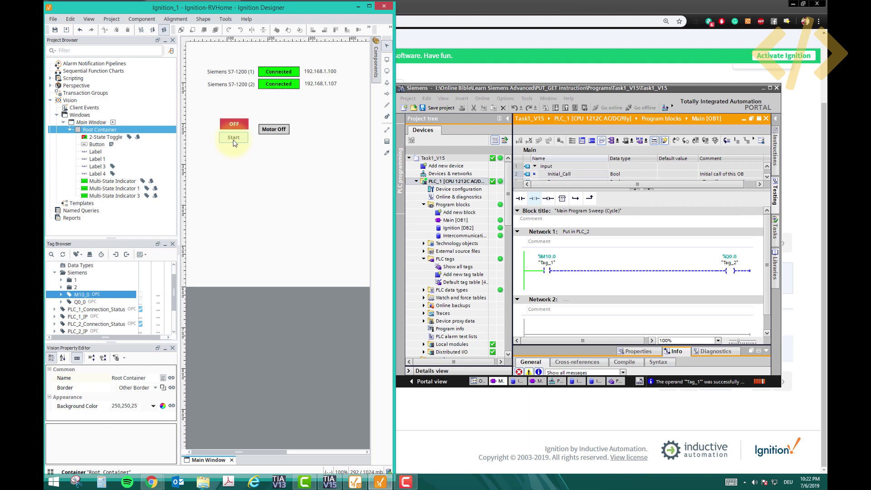
click(234, 143)
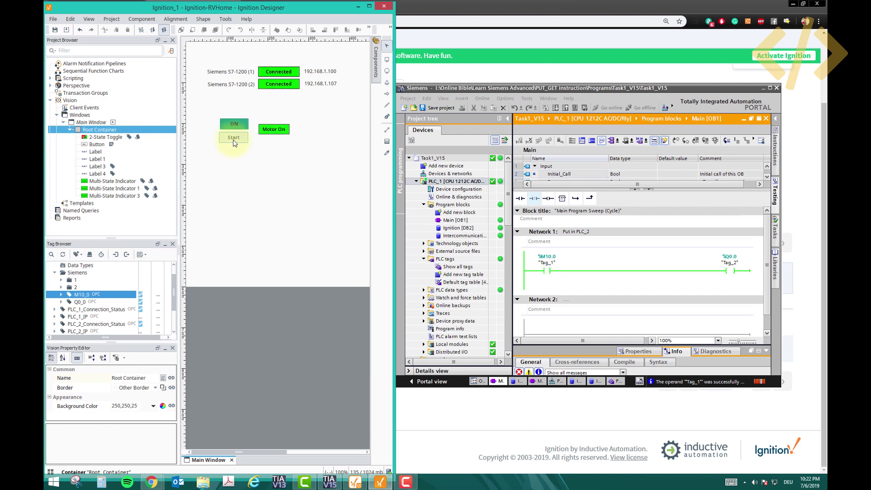
click(234, 143)
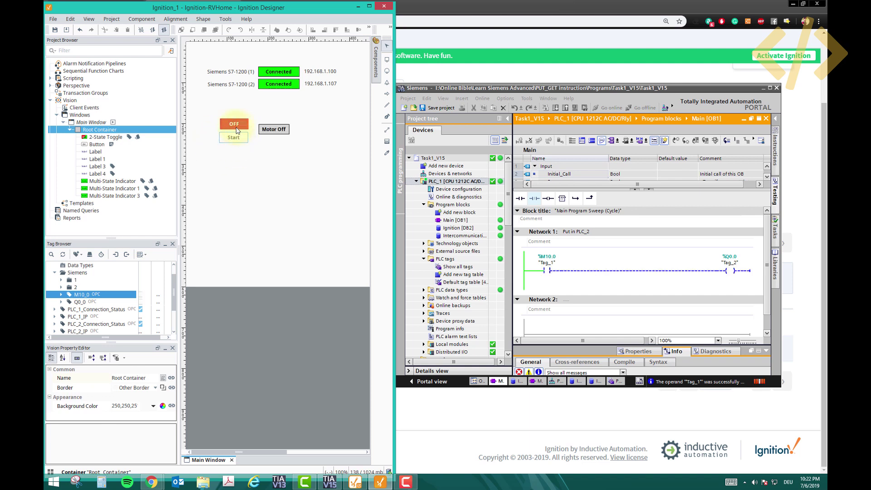
Test the 2-State Toggle and the Start button in turn, comparing the motor indicator with M10.0 and Q0.0 in the ladder
click(236, 125)
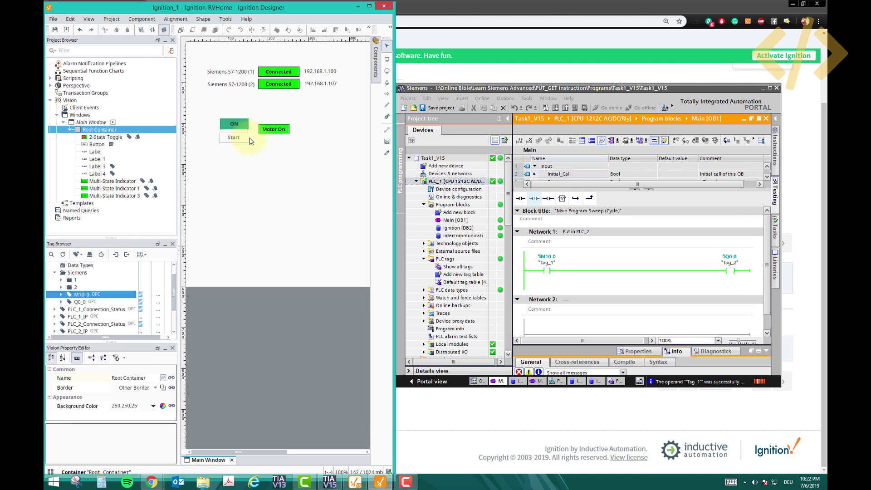
click(248, 138)
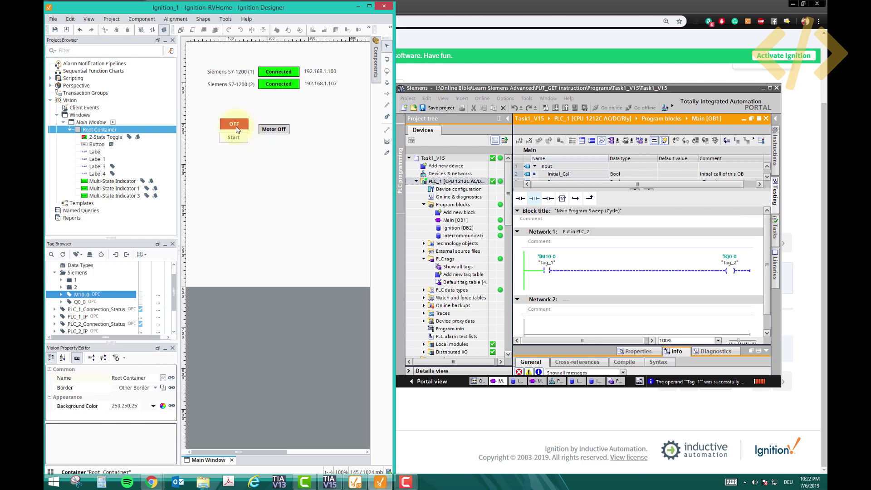
click(244, 125)
click(245, 127)
click(233, 140)
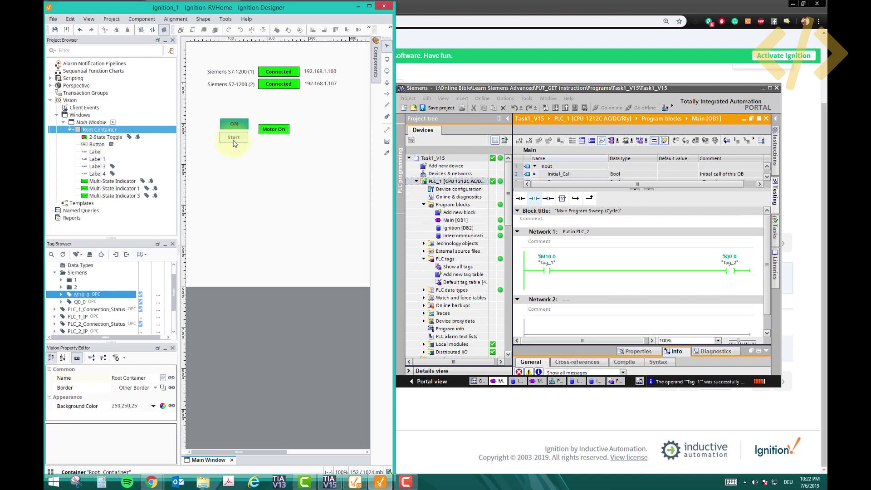